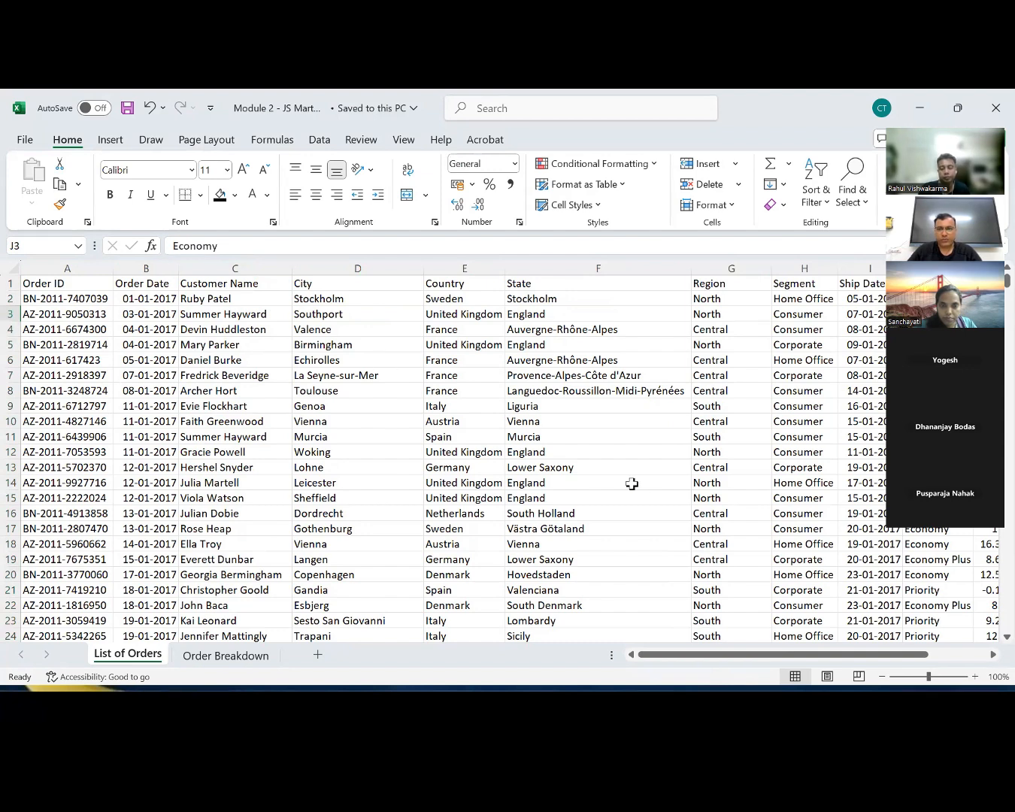
- Examine the columns of the List of Orders sheet from Order ID across to lat
{"action": "left_click", "coordinate": [752, 407]}
{"action": "key", "text": "Right"}
{"action": "key", "text": "Right"}
{"action": "key", "text": "Right"}
{"action": "key", "text": "Right"}
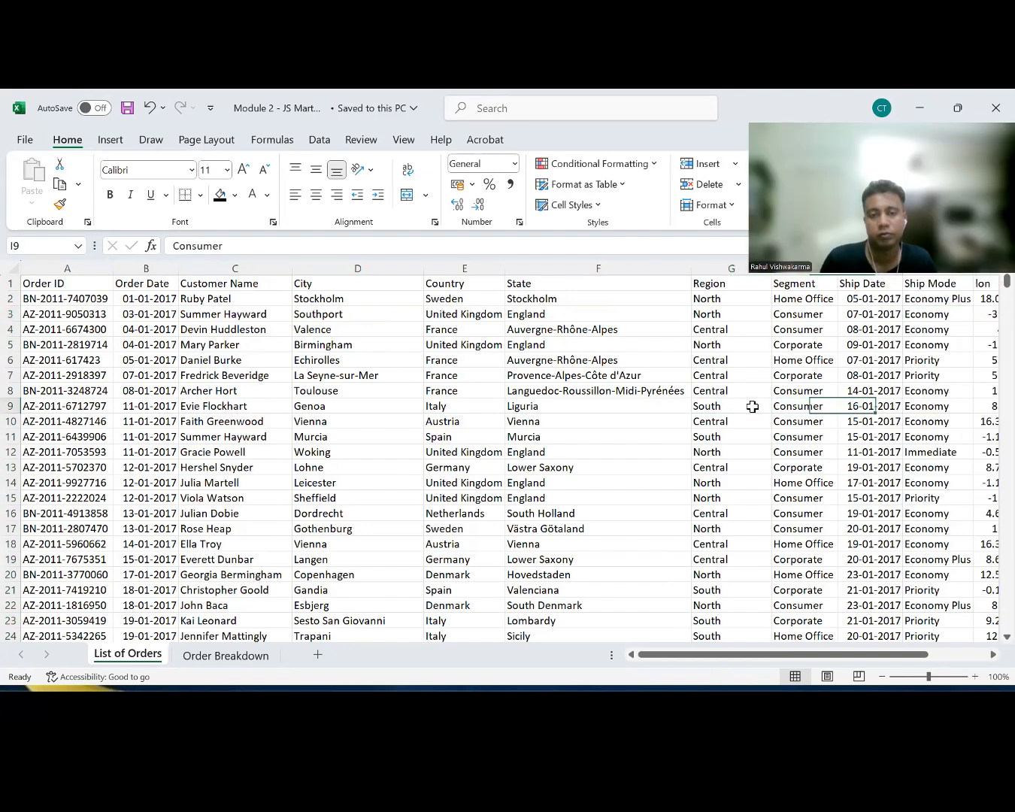
{"action": "key", "text": "Right"}
{"action": "key", "text": "Right"}
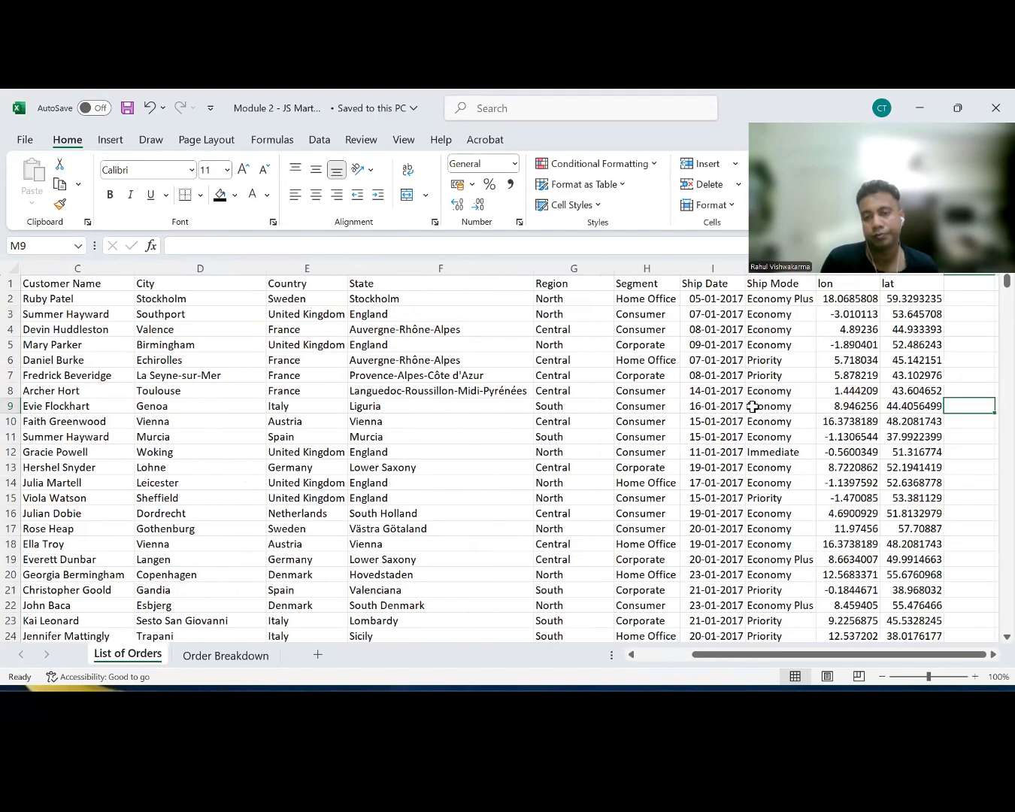
{"action": "key", "text": "Left"}
{"action": "key", "text": "Left"}
{"action": "key", "text": "Left"}
{"action": "key", "text": "Left"}
{"action": "key", "text": "Home"}
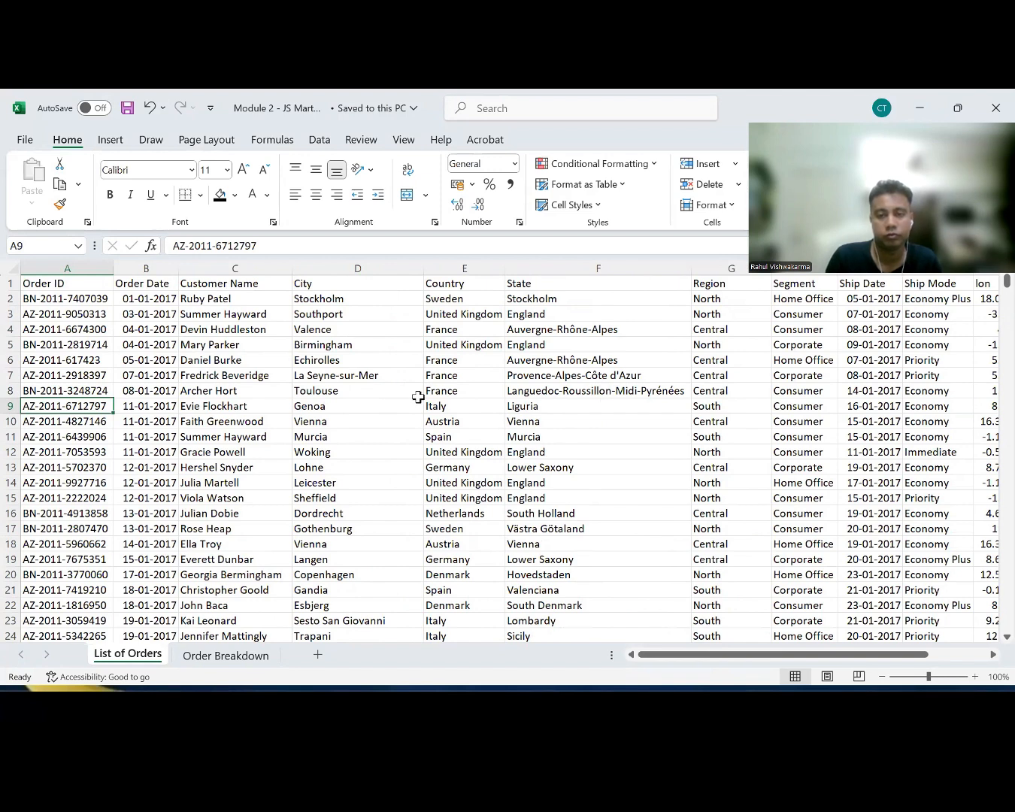
{"action": "key", "text": "ctrl+Home"}
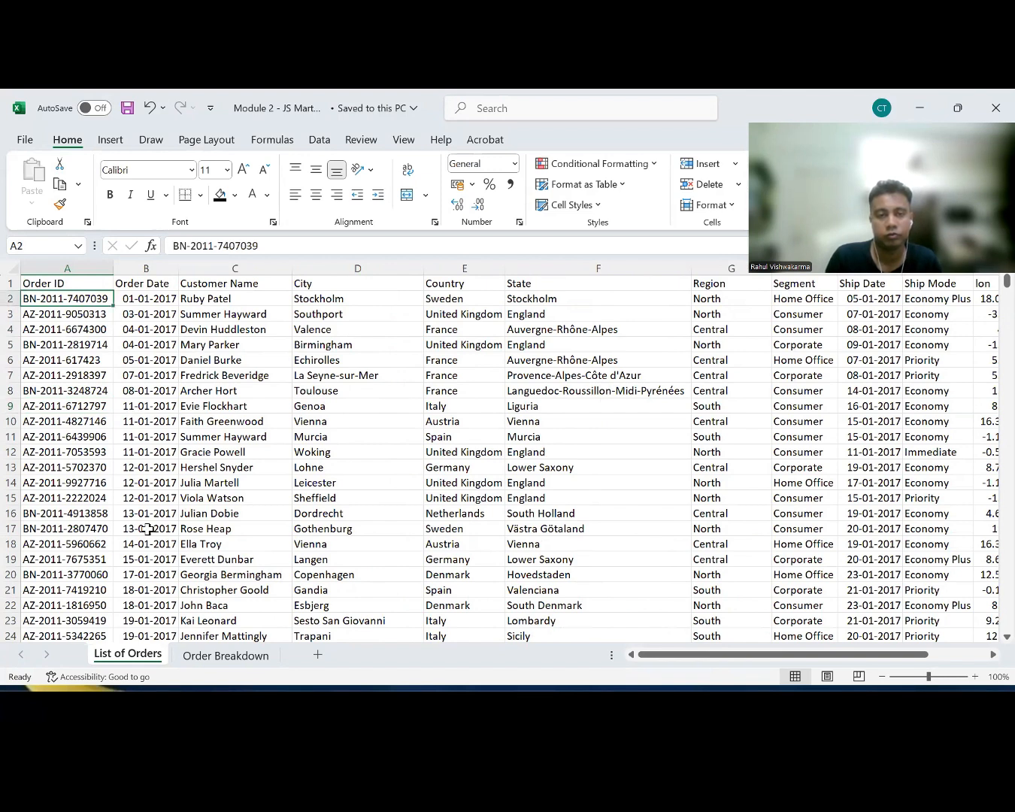
{"action": "key", "text": "Right"}
{"action": "key", "text": "Right"}
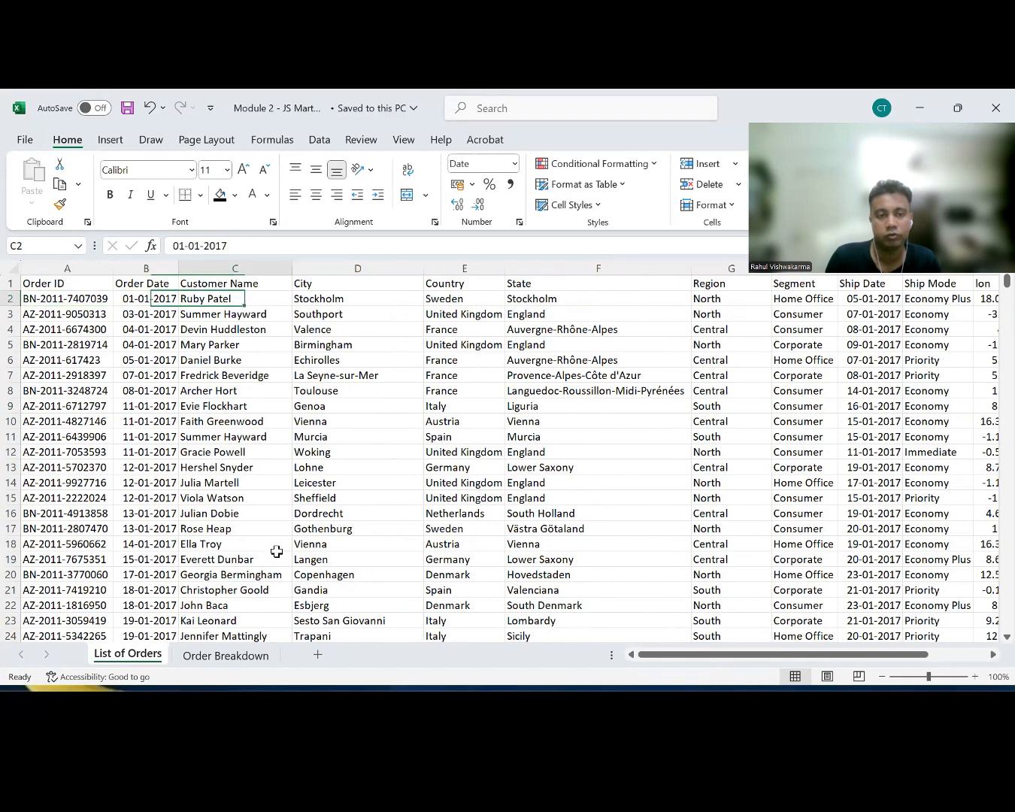
- Examine the headers and records of the Order Breakdown sheet, including Discount, Sales, Profit and Quantity
{"action": "left_click", "coordinate": [238, 658]}
{"action": "left_click", "coordinate": [154, 378]}
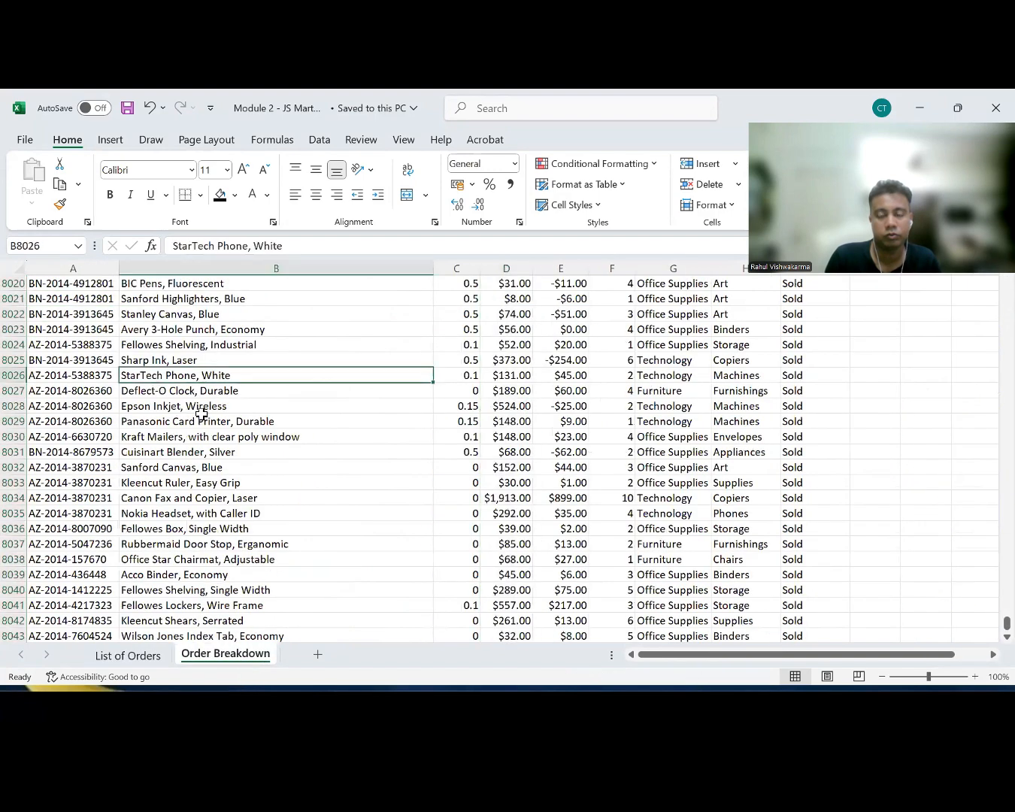
{"action": "scroll", "coordinate": [201, 413], "scroll_direction": "down", "scroll_amount": 1}
{"action": "scroll", "coordinate": [201, 413], "scroll_direction": "up", "scroll_amount": 16}
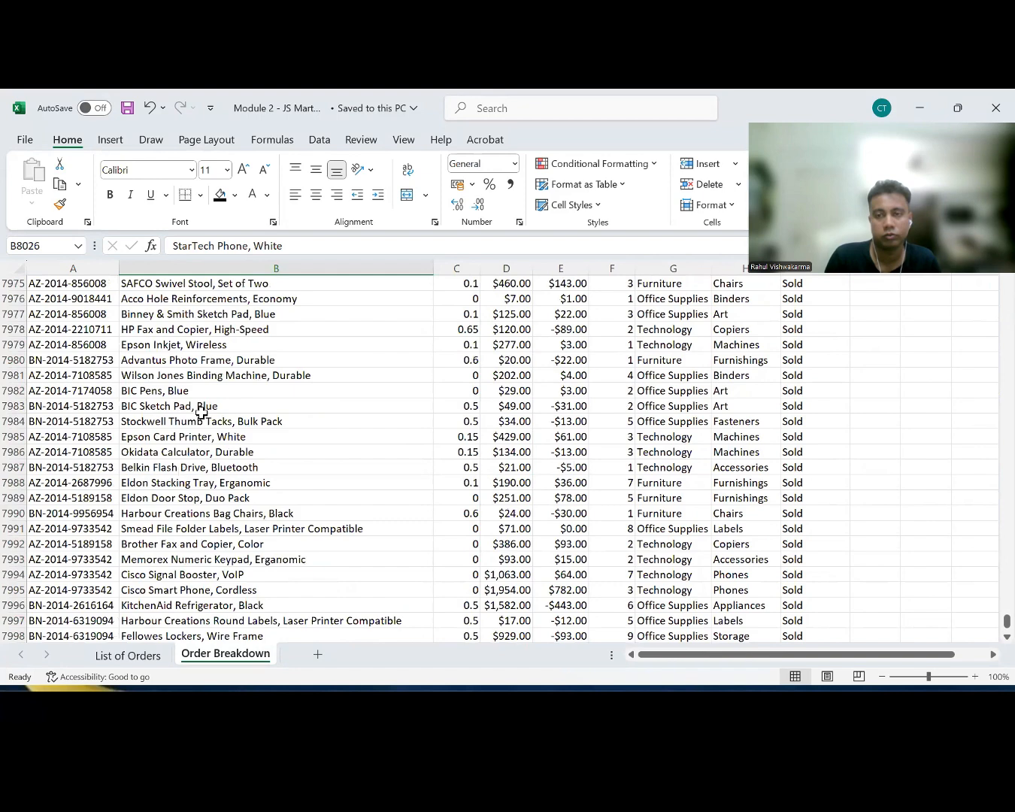
{"action": "key", "text": "ctrl+Up"}
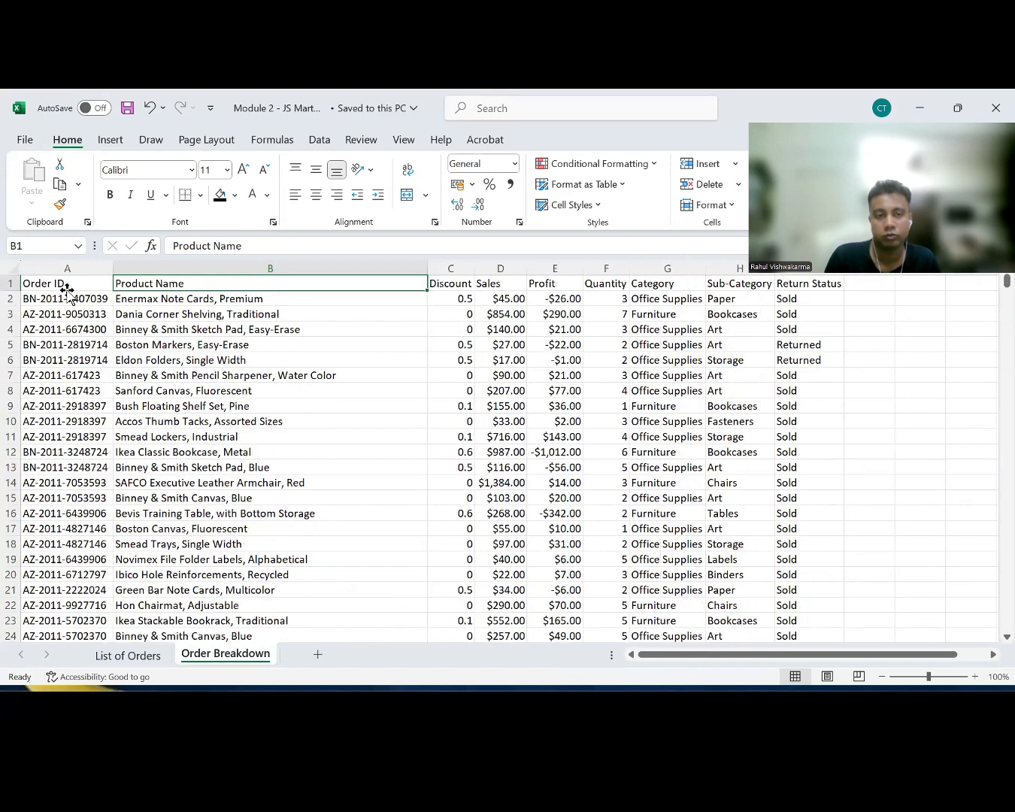
{"action": "left_click", "coordinate": [446, 287]}
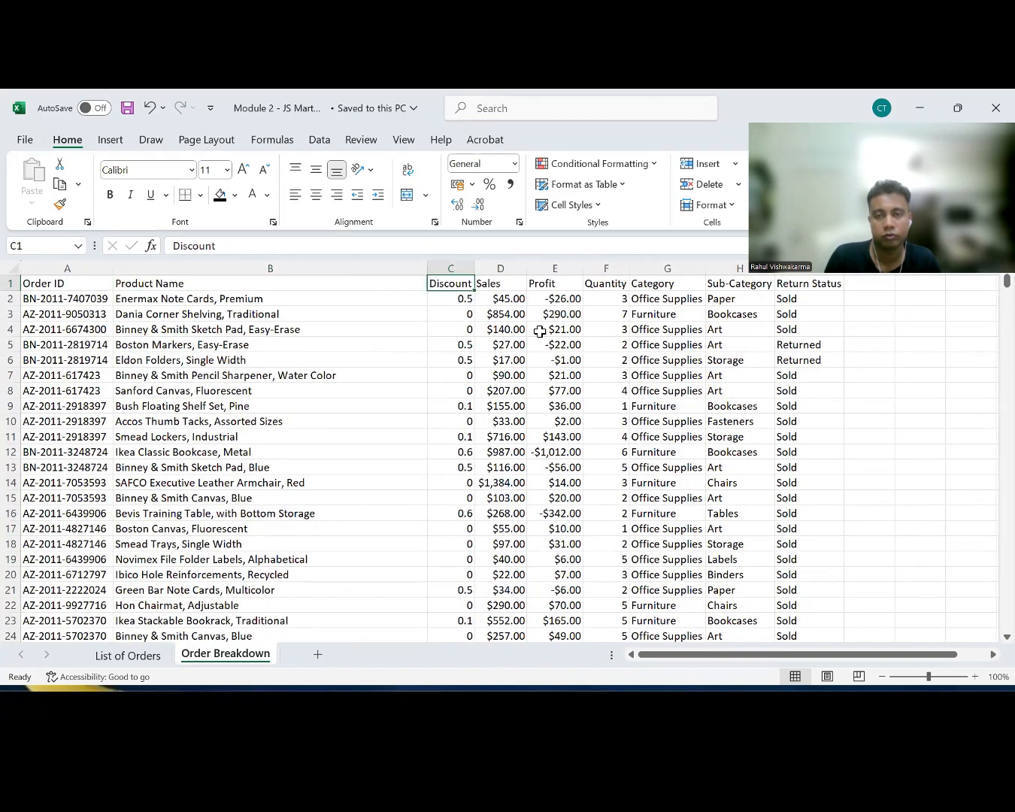
{"action": "left_click", "coordinate": [502, 286]}
{"action": "left_click", "coordinate": [560, 288]}
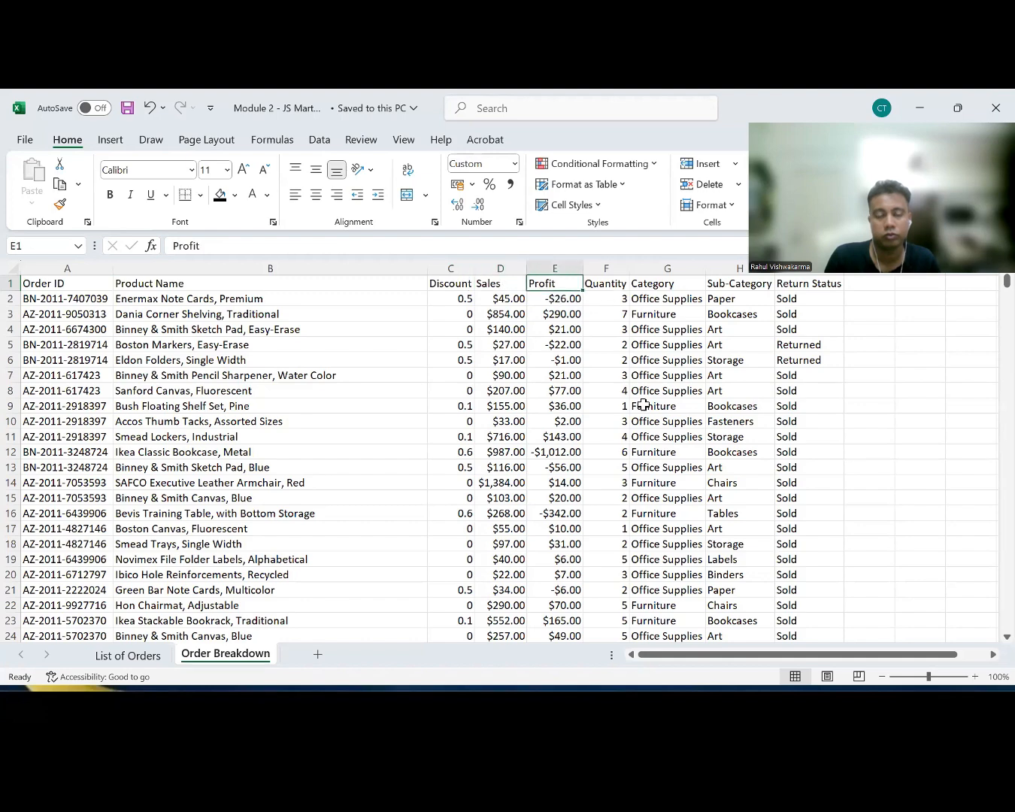
{"action": "key", "text": "Right"}
{"action": "key", "text": "Down"}
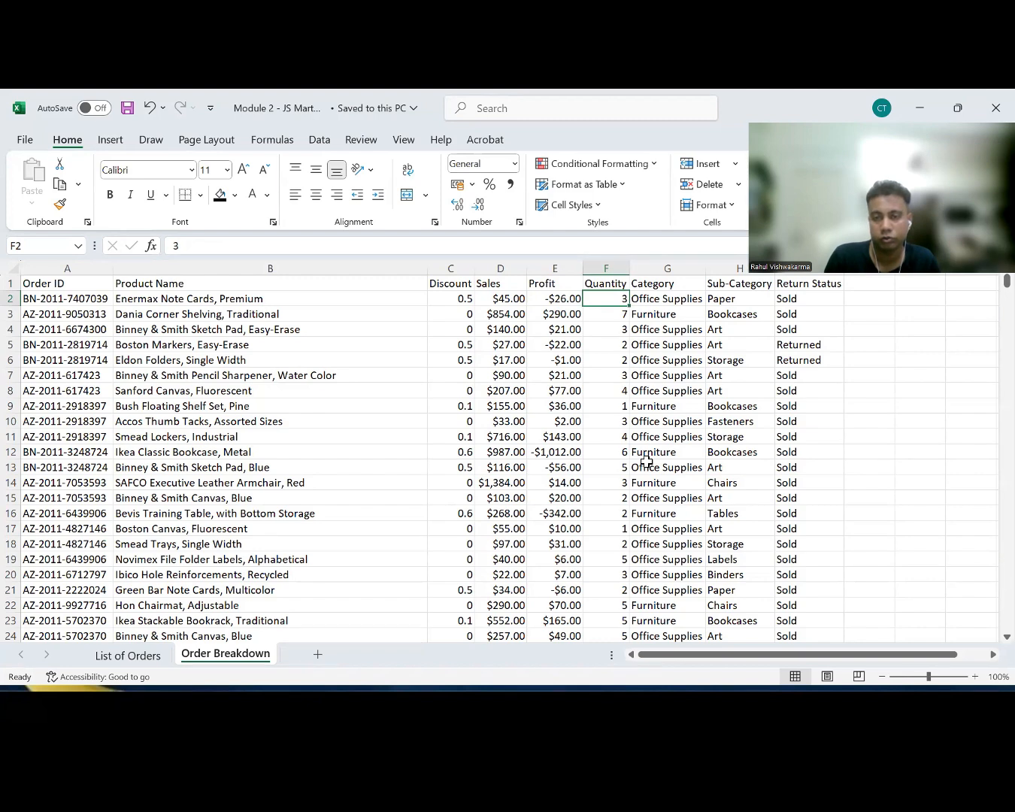
- Switch to Power BI Desktop and open the Excel workbook Module 2 - JS Mart Data from the All PowerBI Resources folder for import
{"action": "key", "text": "super+d"}
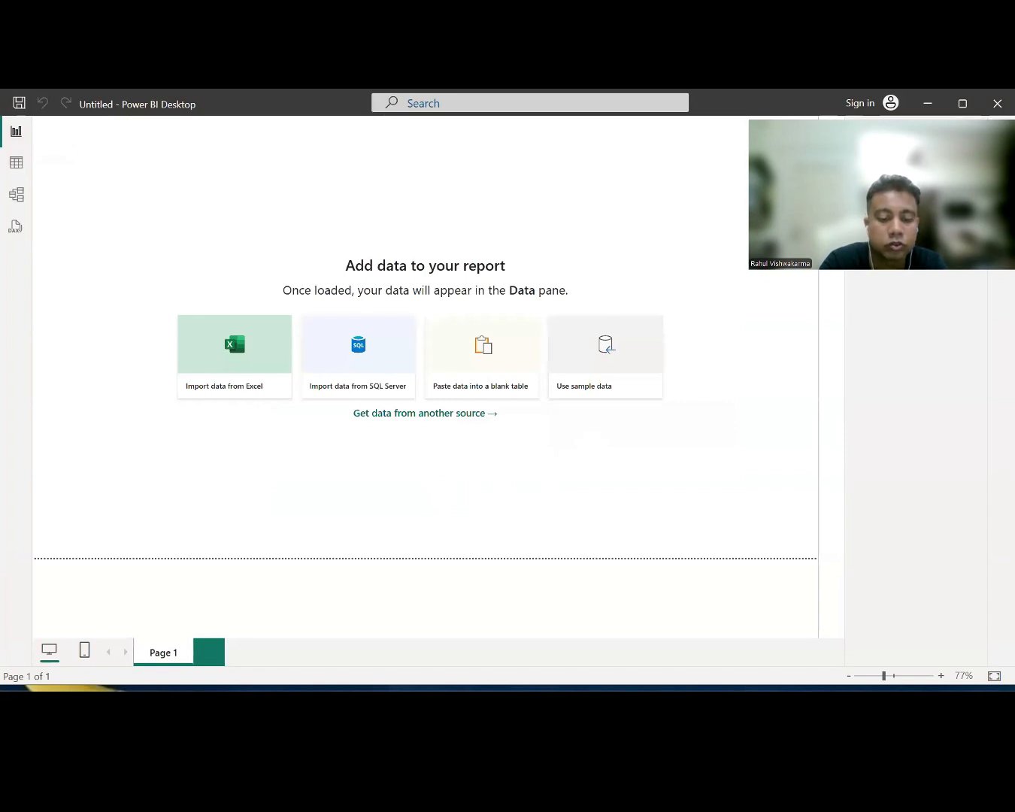
{"action": "left_click", "coordinate": [278, 252]}
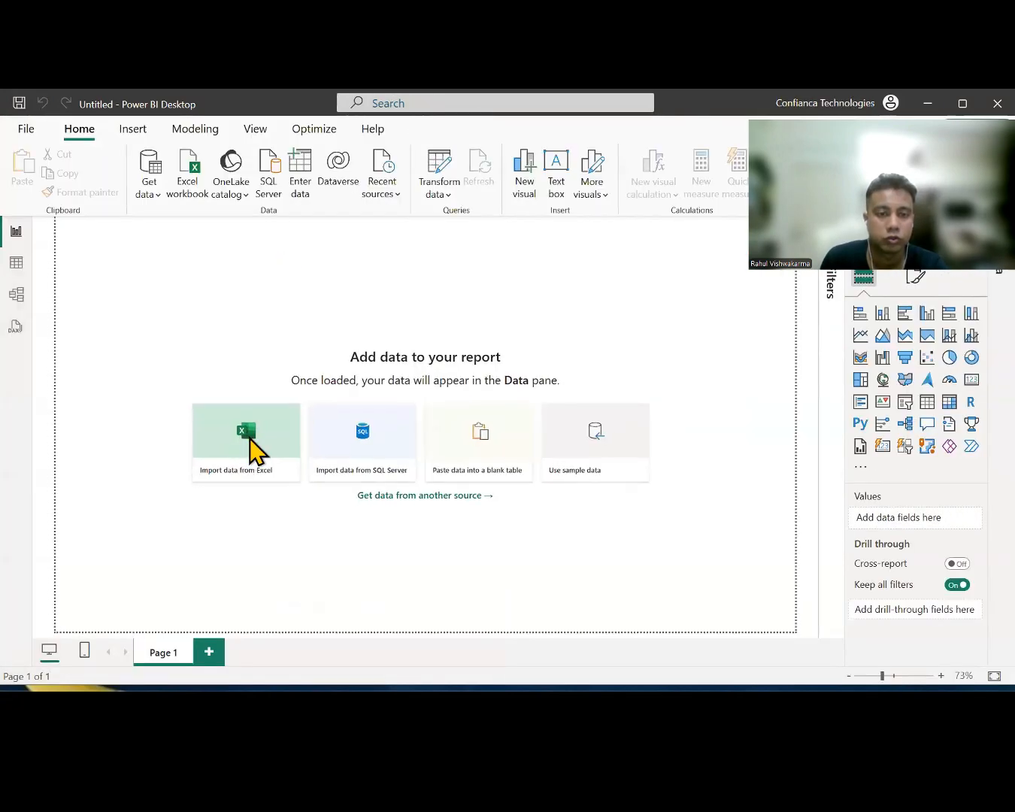
{"action": "left_click", "coordinate": [253, 448]}
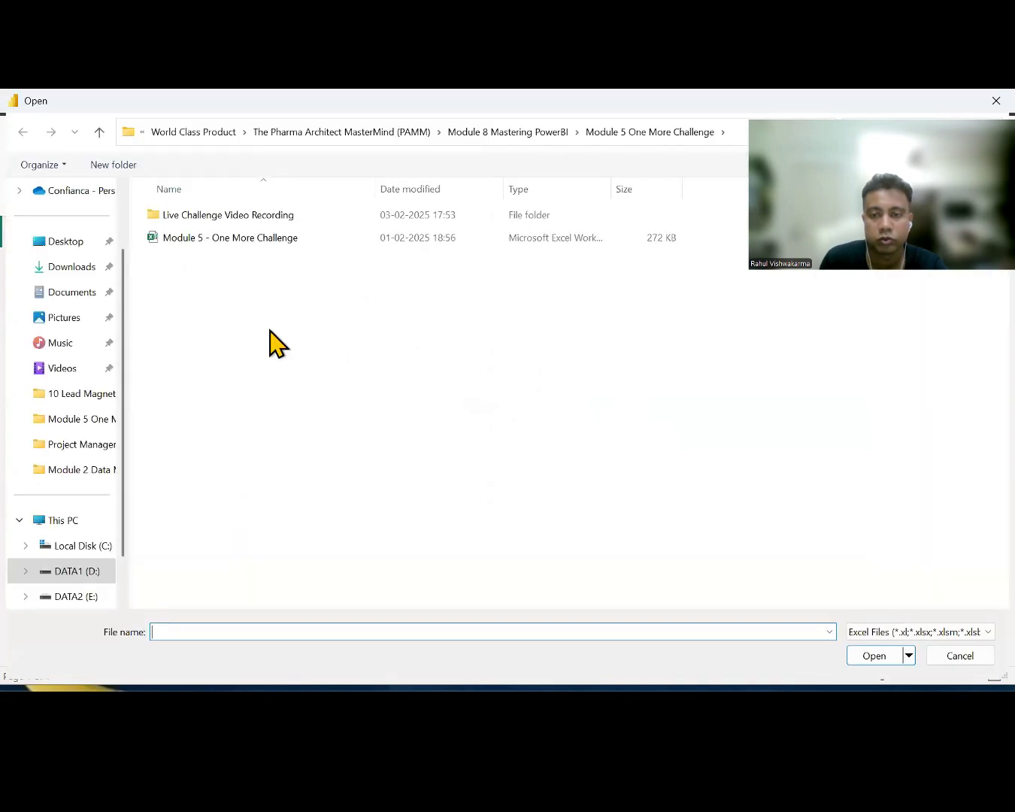
{"action": "left_click", "coordinate": [516, 138]}
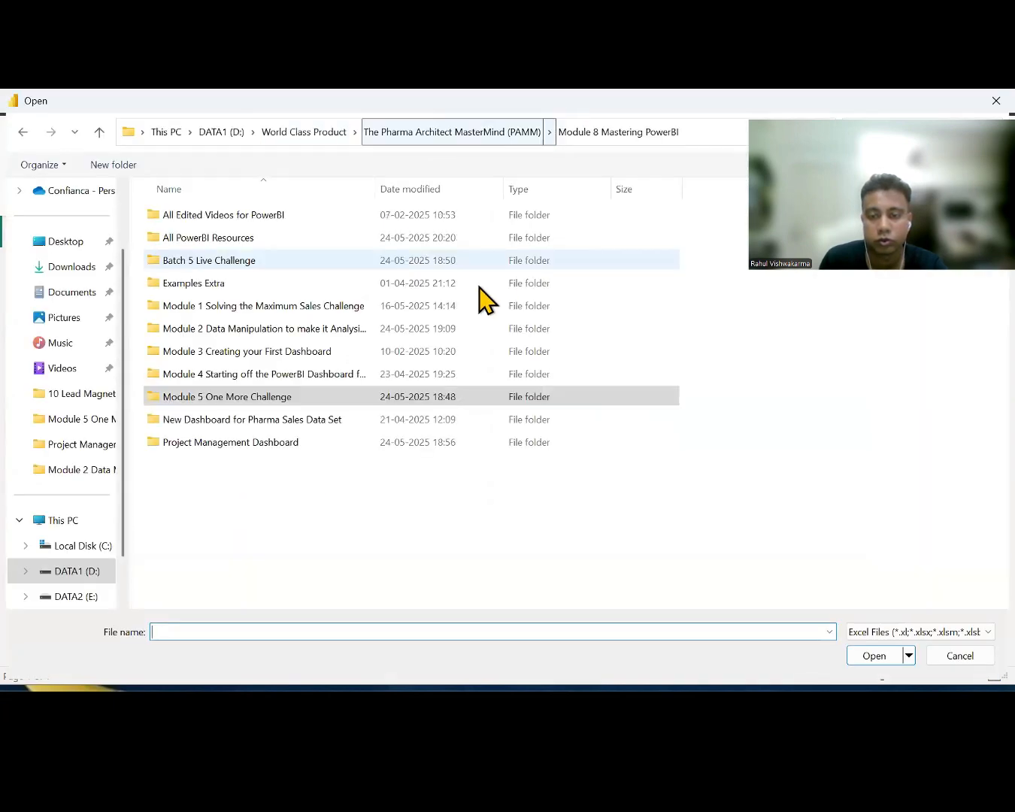
{"action": "double_click", "coordinate": [244, 250]}
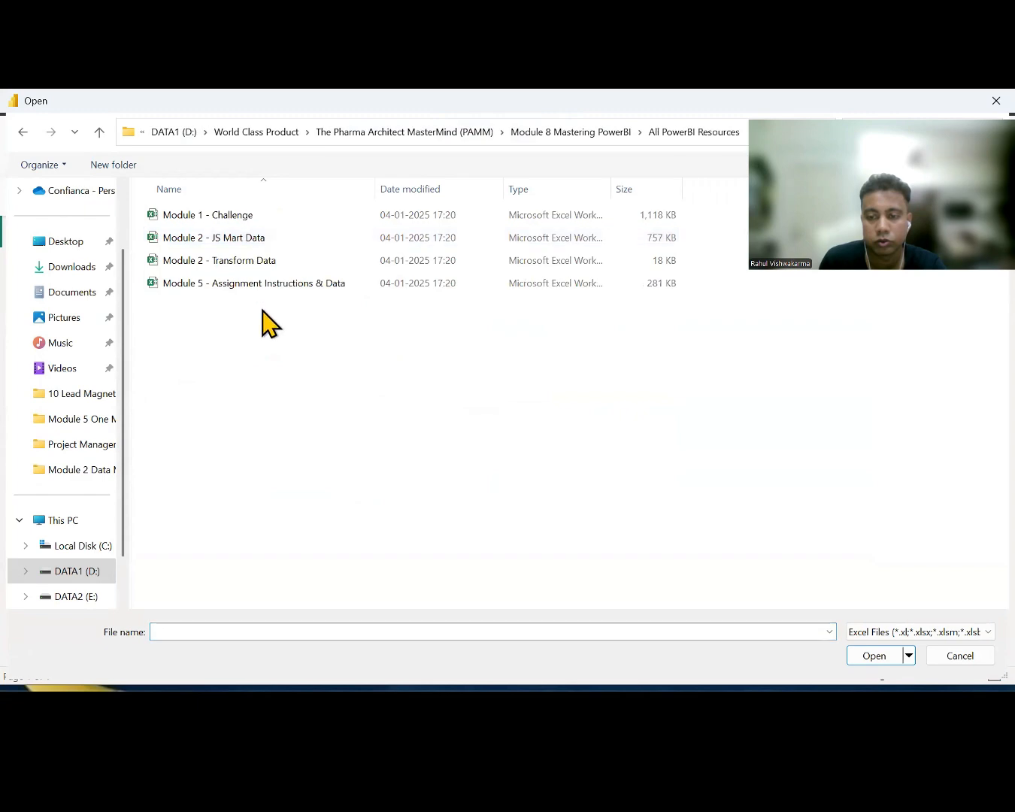
{"action": "left_click", "coordinate": [253, 240]}
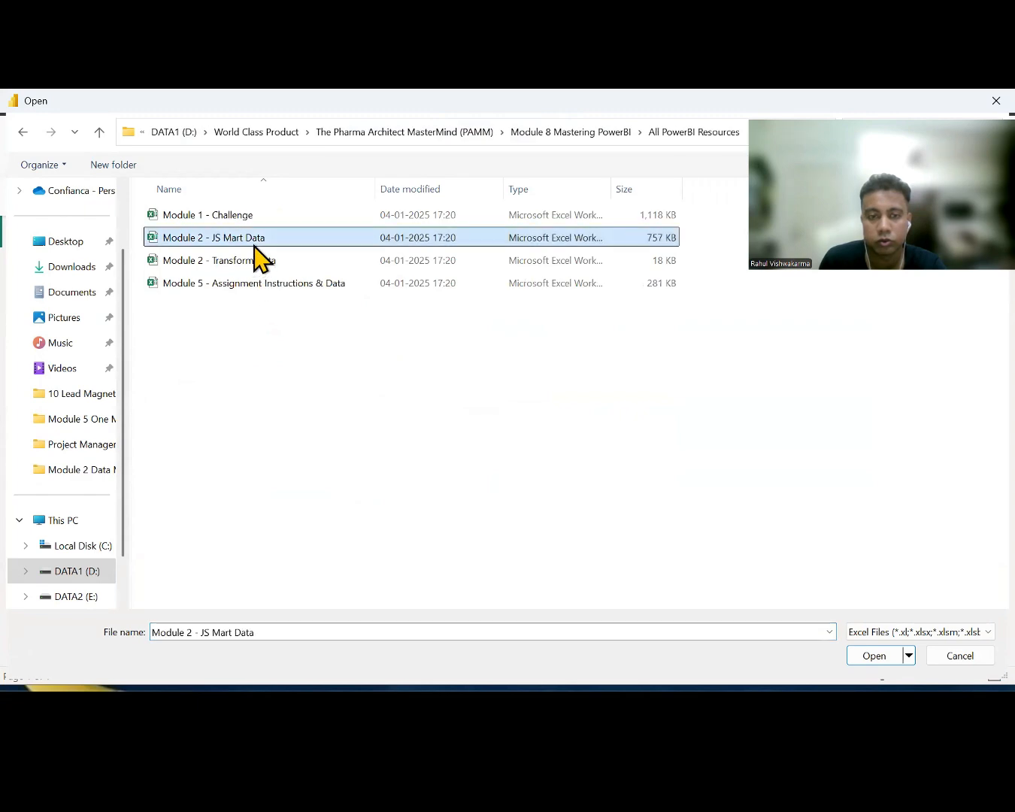
{"action": "left_click", "coordinate": [877, 662]}
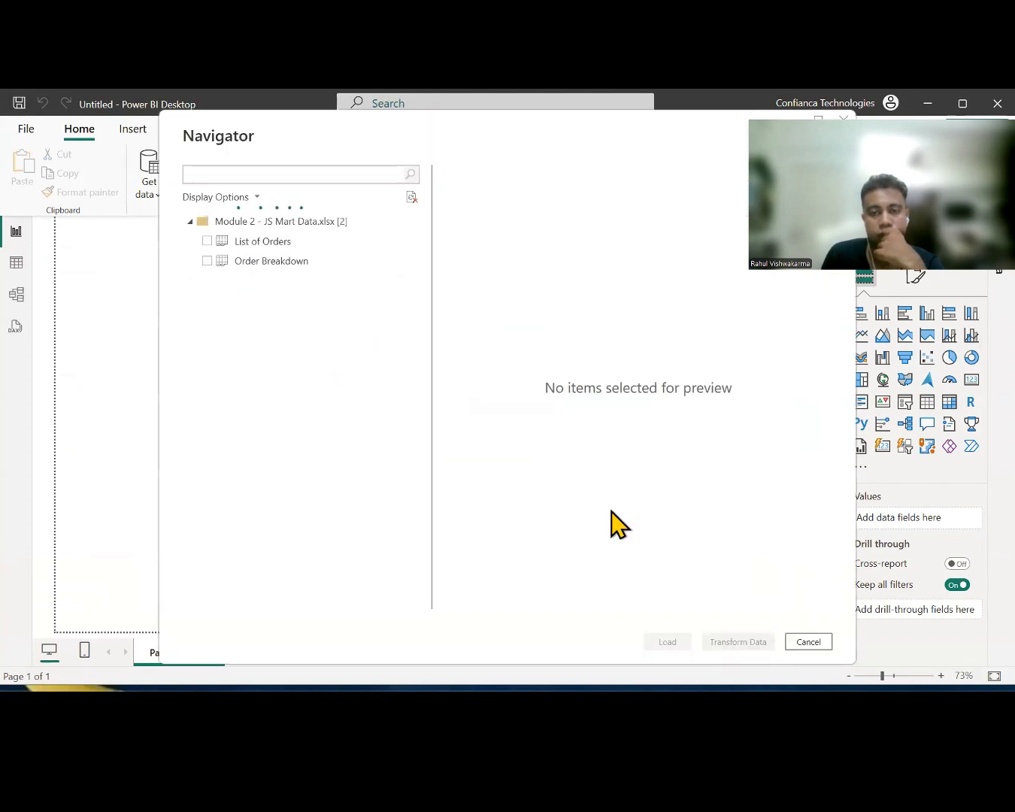
- Load the List of Orders and Order Breakdown tables from the workbook into the report
{"action": "left_click", "coordinate": [277, 246]}
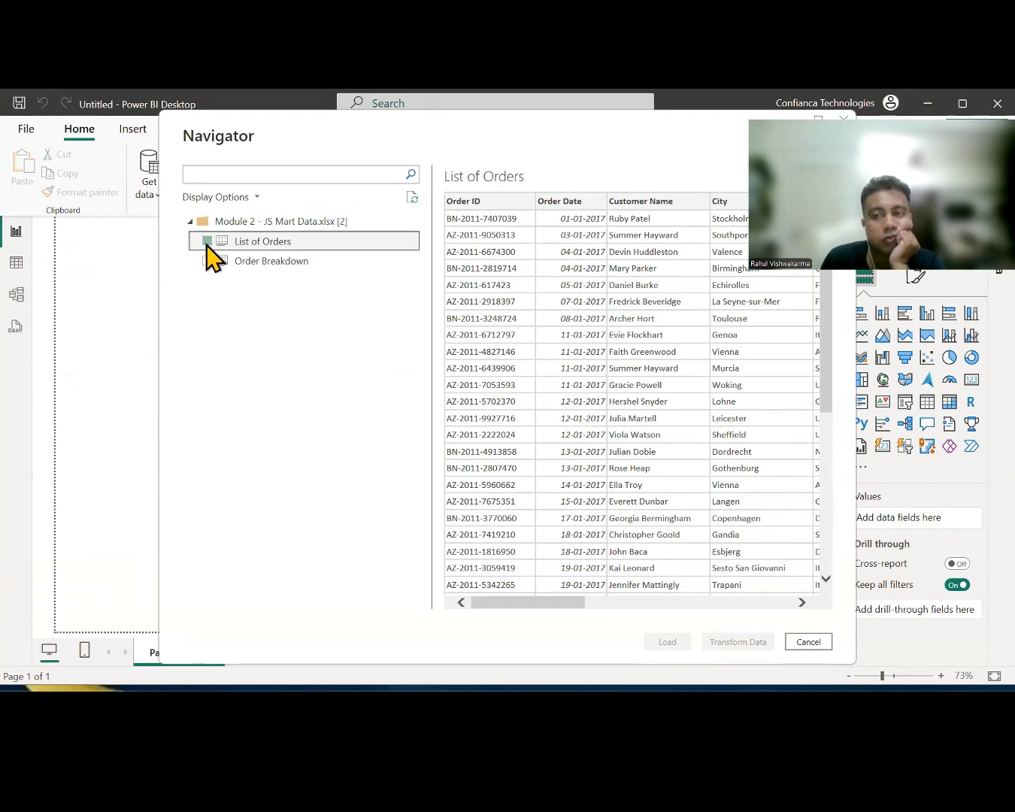
{"action": "left_click", "coordinate": [208, 240]}
{"action": "left_click", "coordinate": [214, 262]}
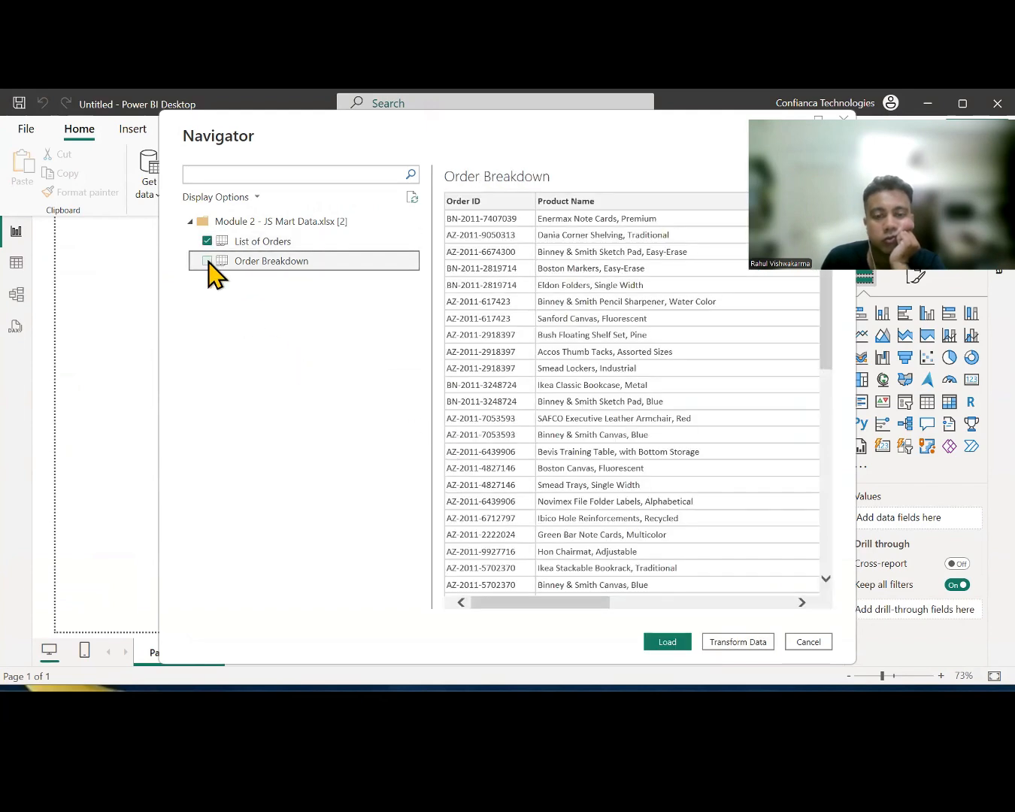
{"action": "left_click", "coordinate": [206, 260]}
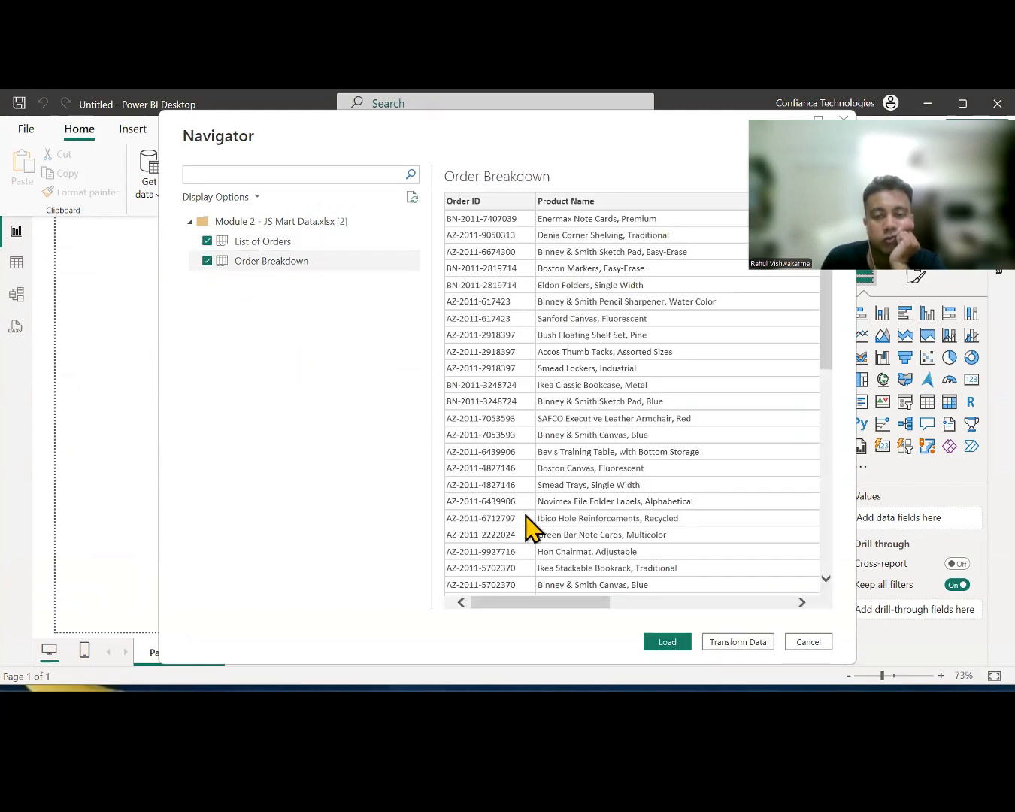
{"action": "left_click", "coordinate": [667, 643]}
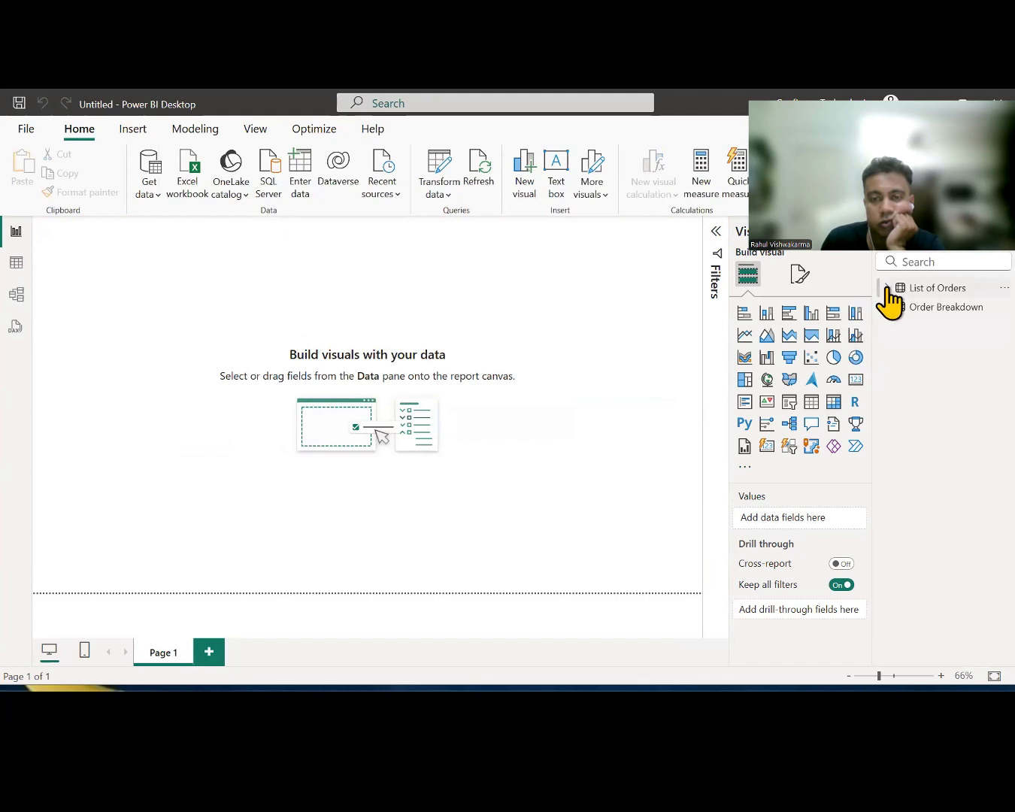
- Expand the List of Orders and Order Breakdown tables and review their fields
{"action": "left_click", "coordinate": [887, 289]}
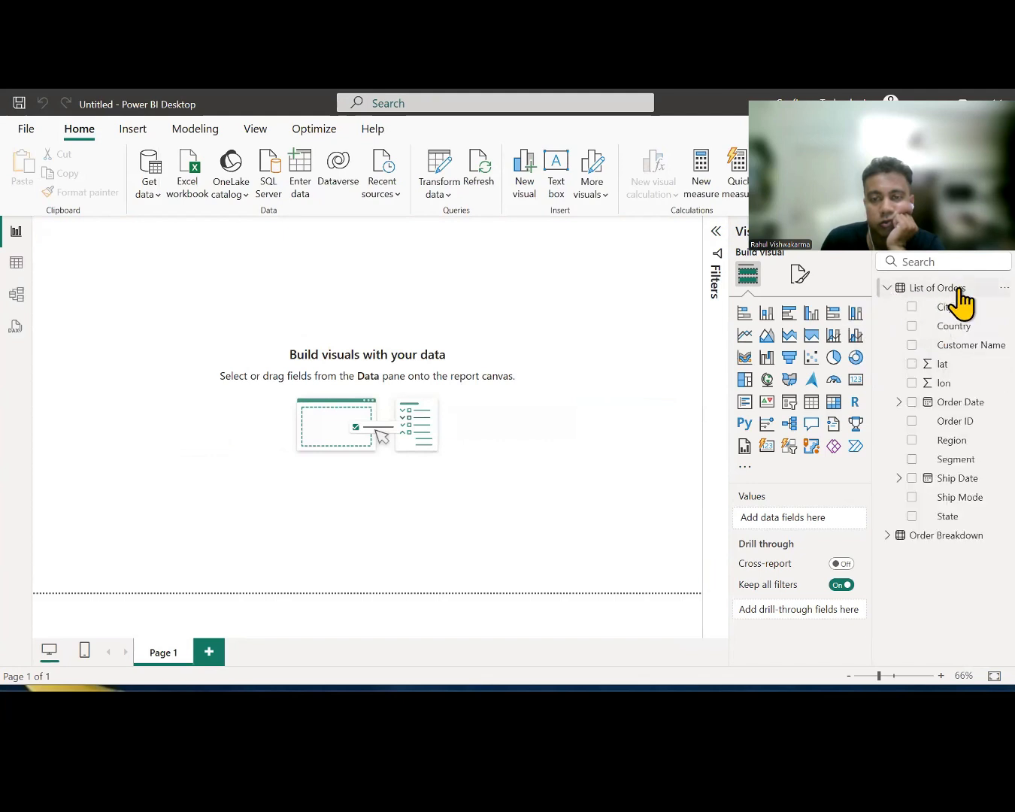
{"action": "left_click", "coordinate": [889, 534]}
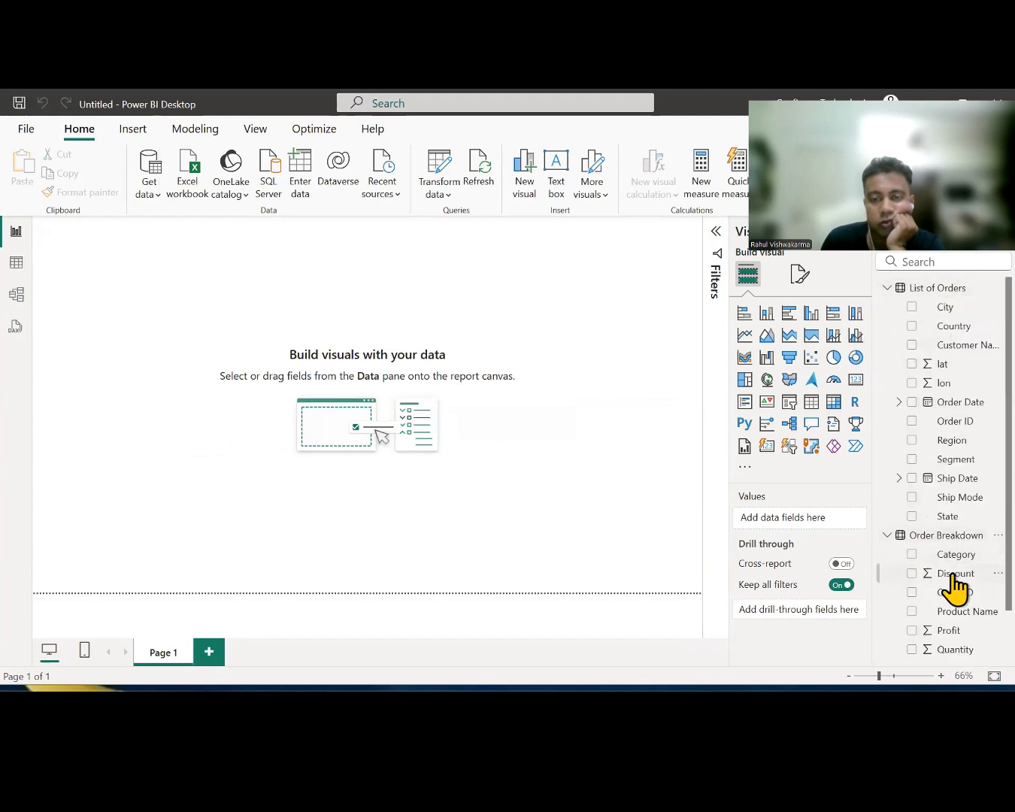
{"action": "scroll", "coordinate": [956, 589], "scroll_direction": "down", "scroll_amount": 1}
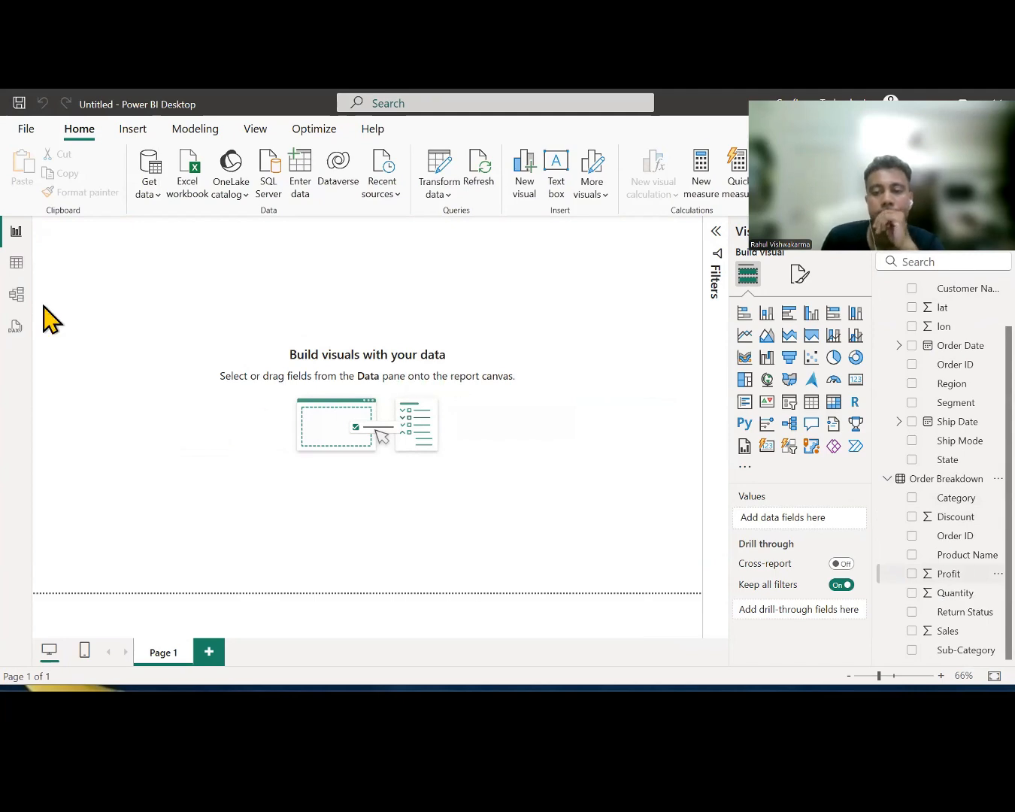
- Show the data model with its properties collapsed, and space the Order Breakdown and List of Orders tables farther apart
{"action": "left_click", "coordinate": [22, 295]}
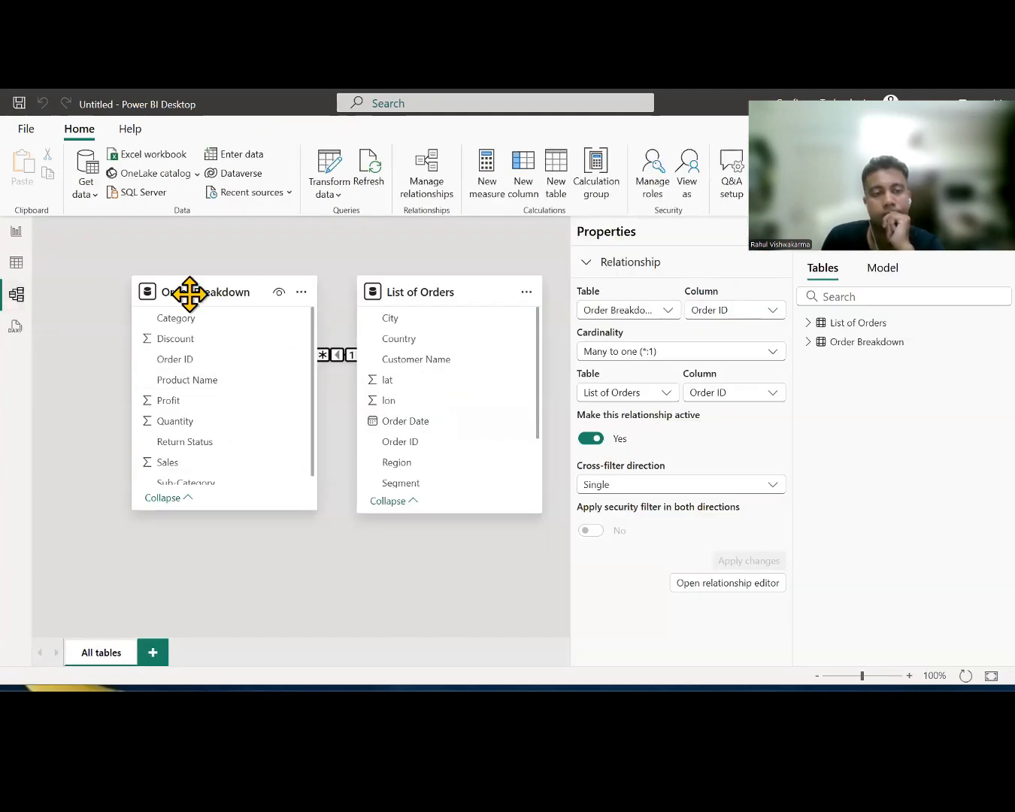
{"action": "left_click_drag", "start_coordinate": [190, 292], "coordinate": [119, 250]}
{"action": "left_click_drag", "start_coordinate": [387, 284], "coordinate": [453, 275]}
{"action": "left_click", "coordinate": [781, 248]}
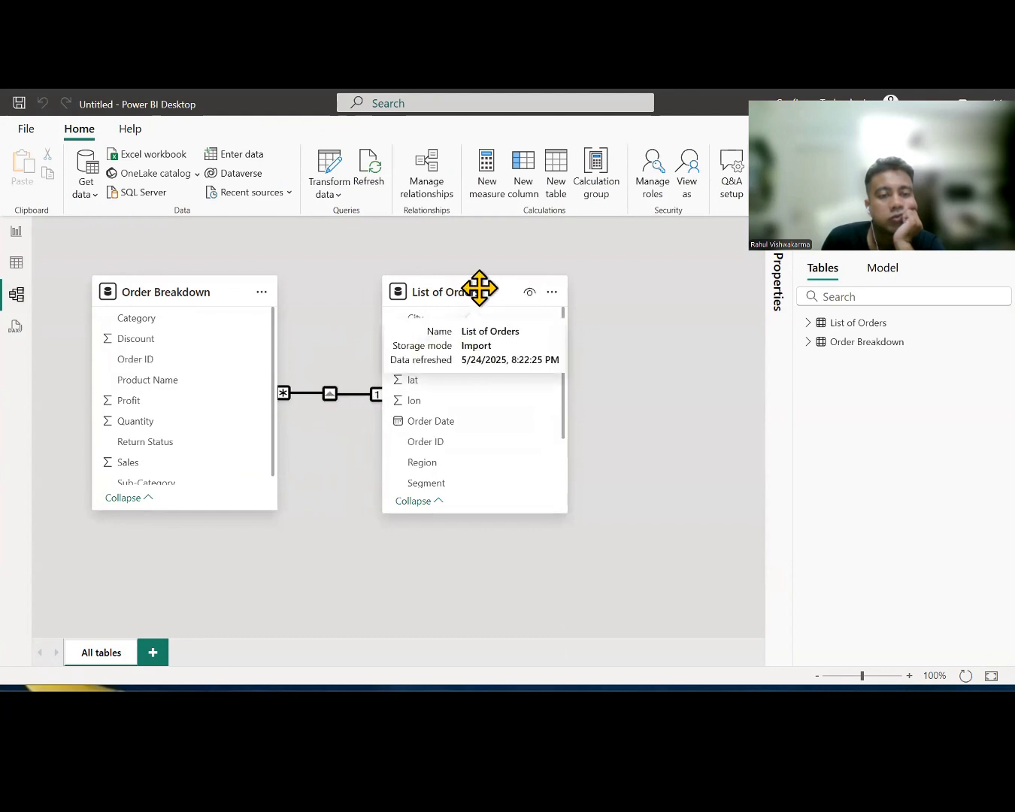
{"action": "left_click_drag", "start_coordinate": [479, 289], "coordinate": [572, 290]}
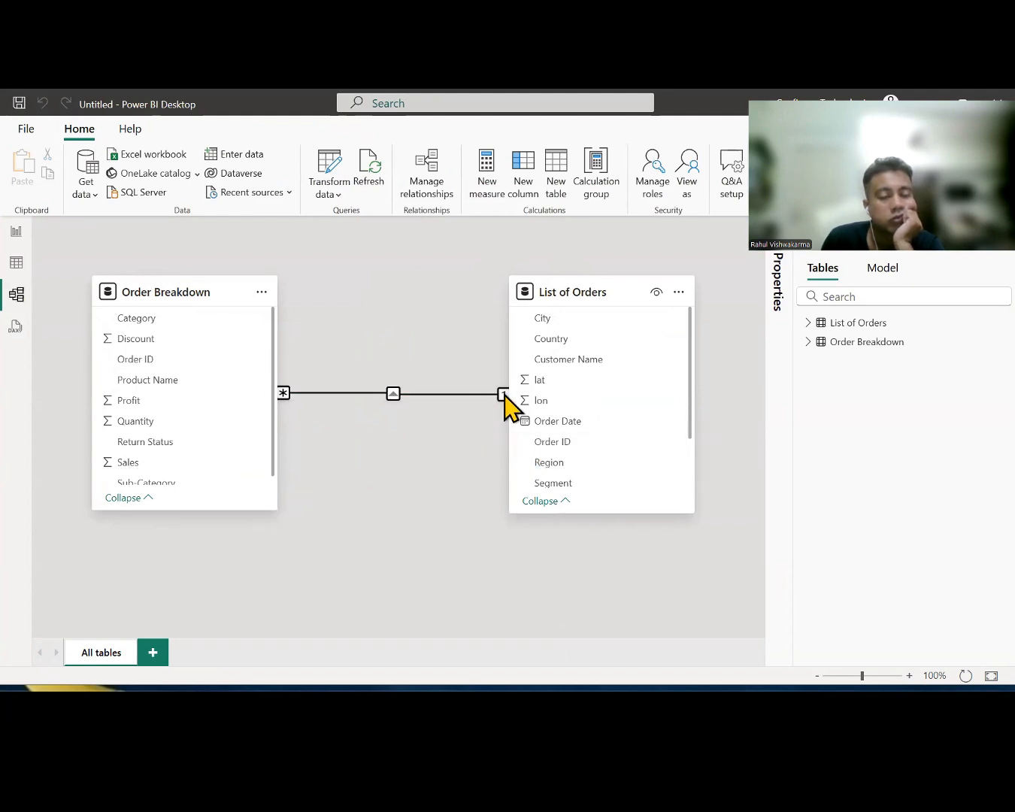
- Delete the relationship between Order Breakdown and List of Orders, and recreate it with Autodetect
{"action": "left_click", "coordinate": [327, 394]}
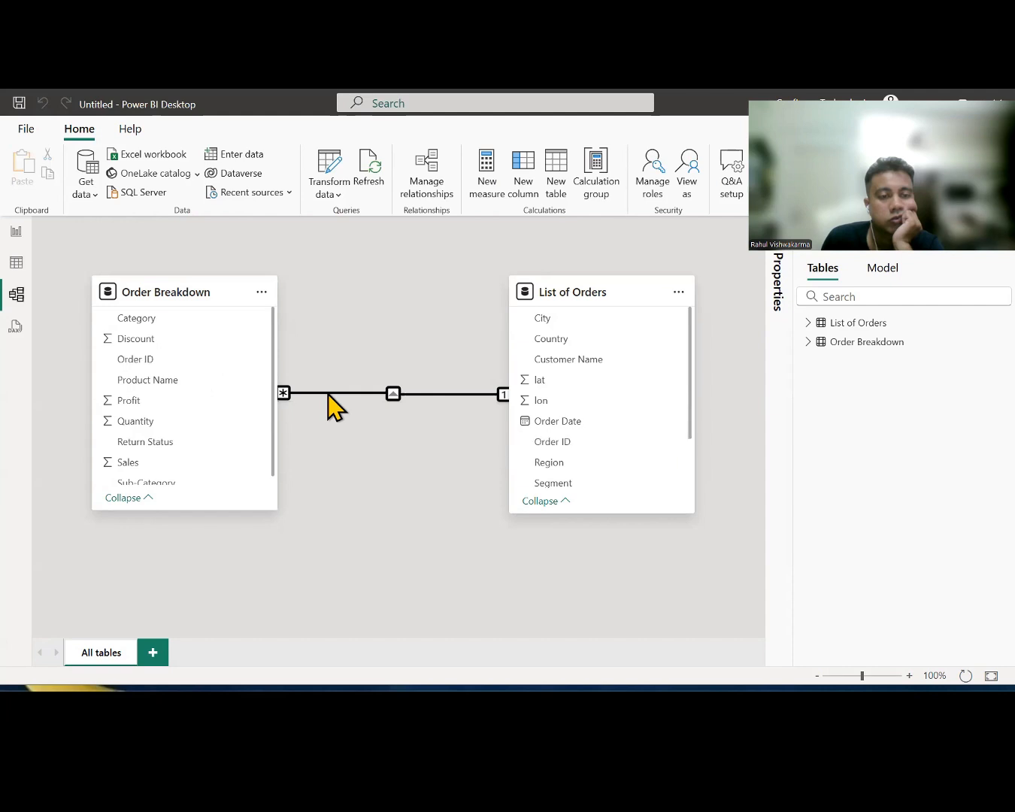
{"action": "key", "text": "Delete"}
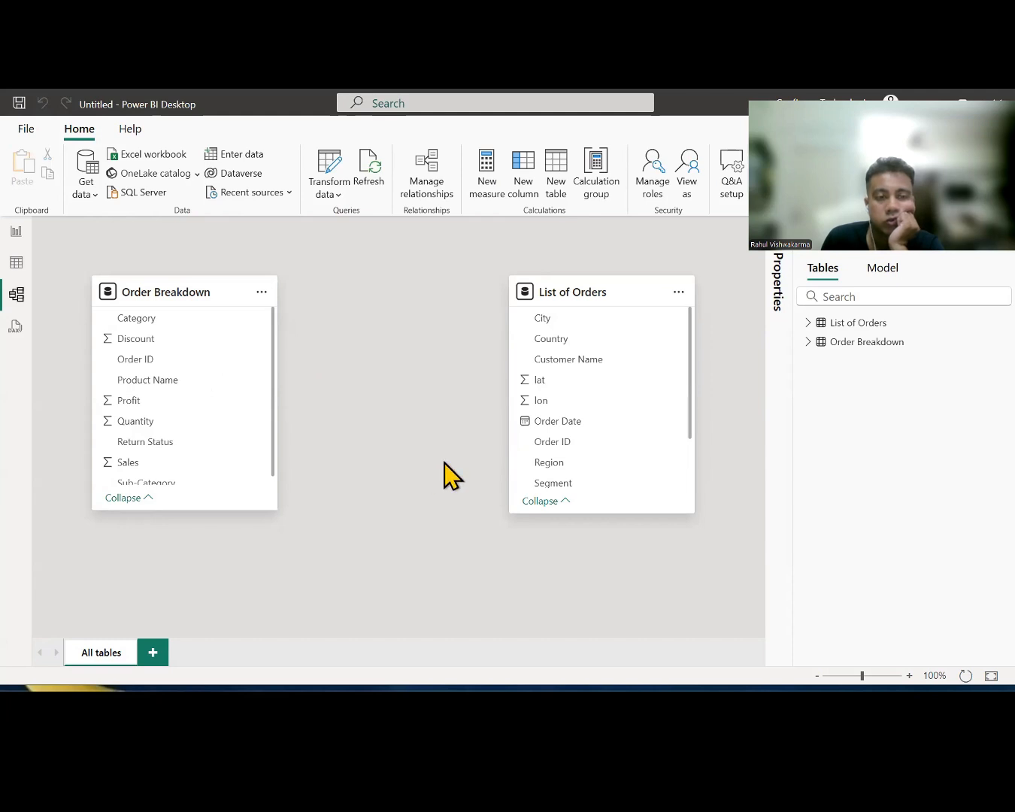
{"action": "left_click", "coordinate": [433, 177]}
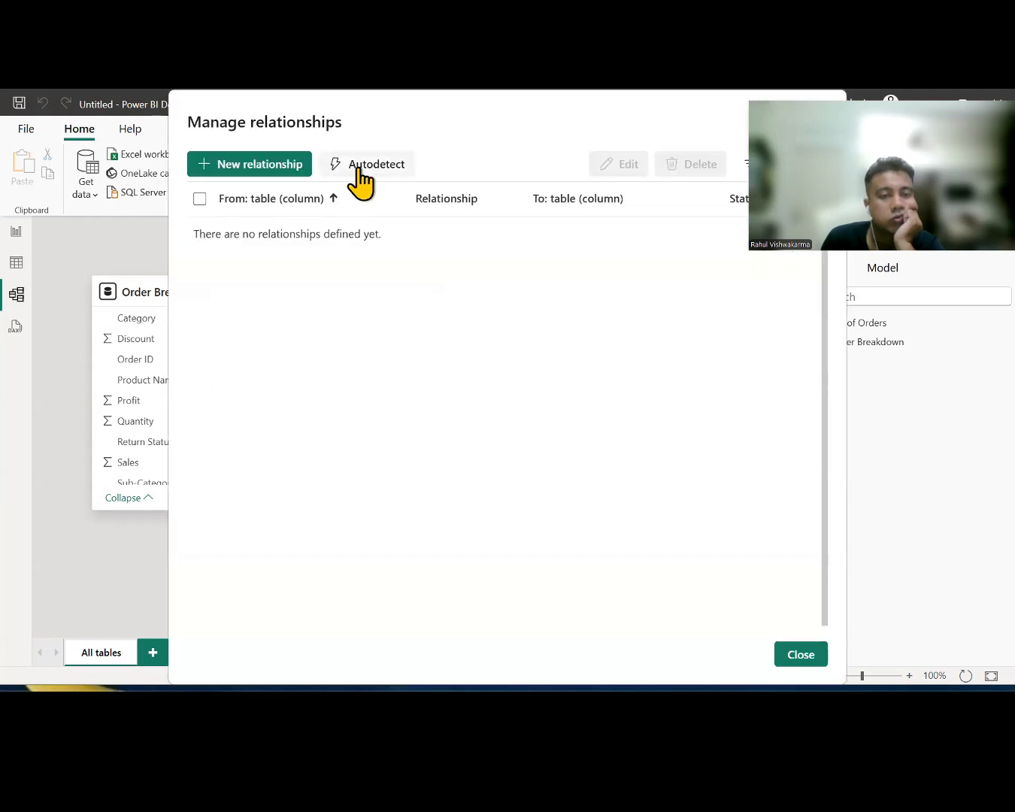
{"action": "left_click", "coordinate": [364, 167]}
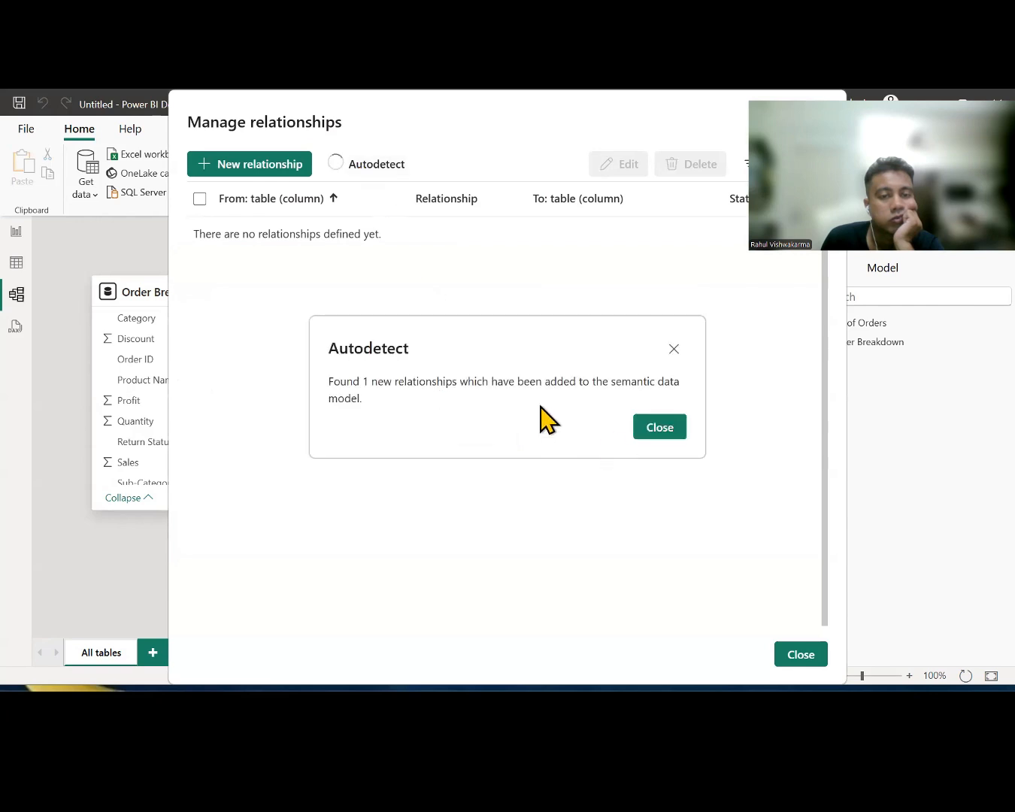
{"action": "left_click", "coordinate": [660, 428]}
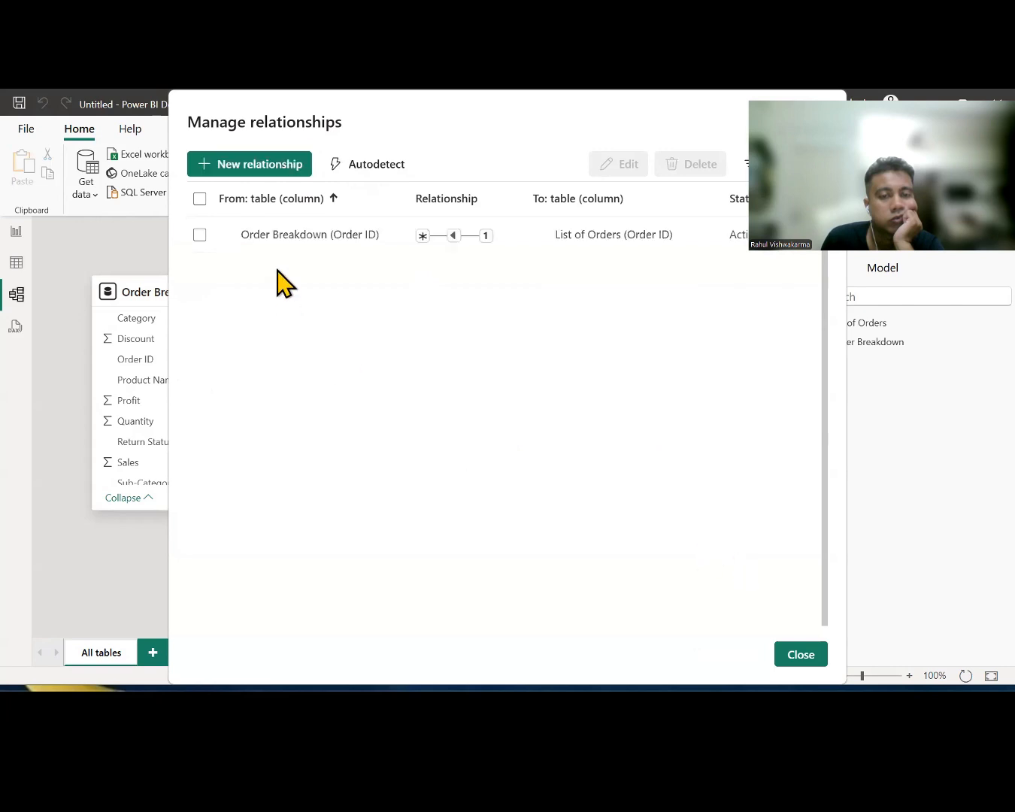
{"action": "left_click", "coordinate": [199, 234]}
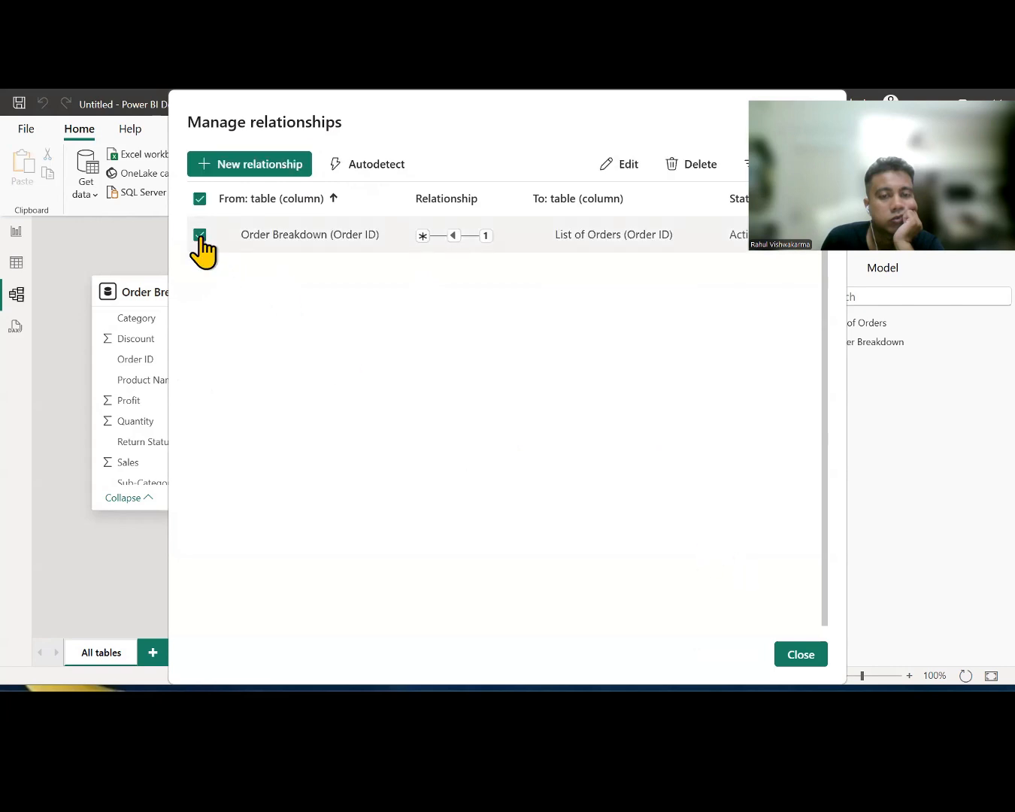
{"action": "left_click", "coordinate": [805, 660]}
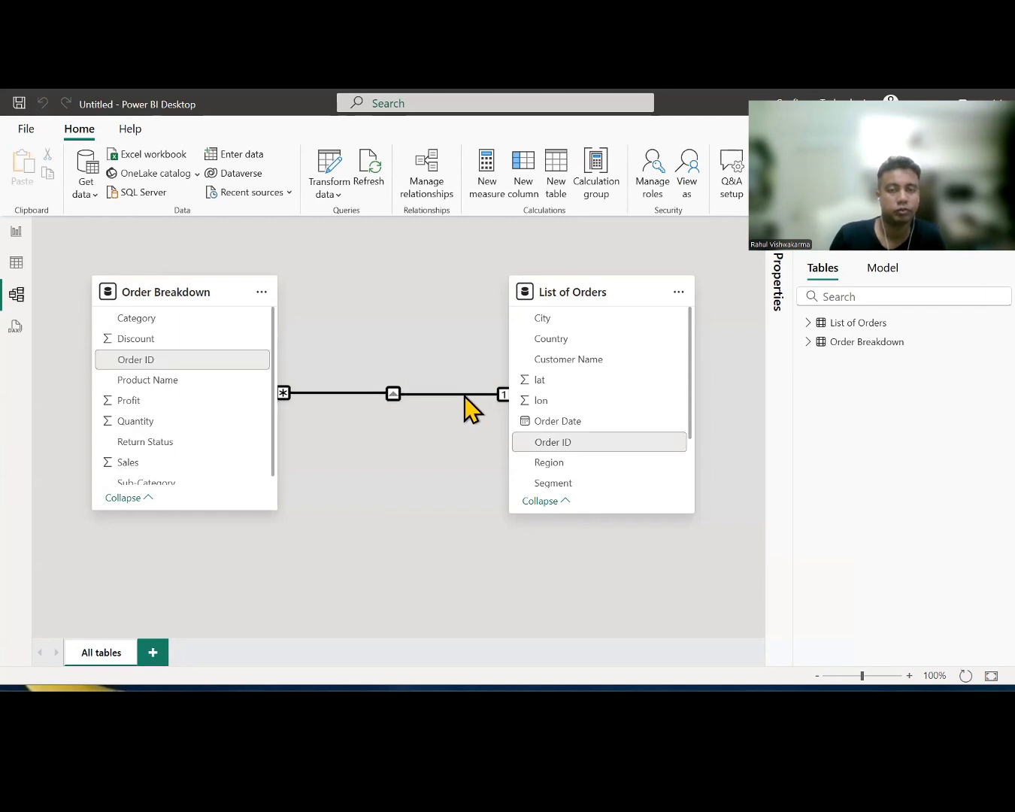
- Delete the relationship between Order Breakdown and List of Orders, and start a new one with List of Orders as the From table
{"action": "key", "text": "Delete"}
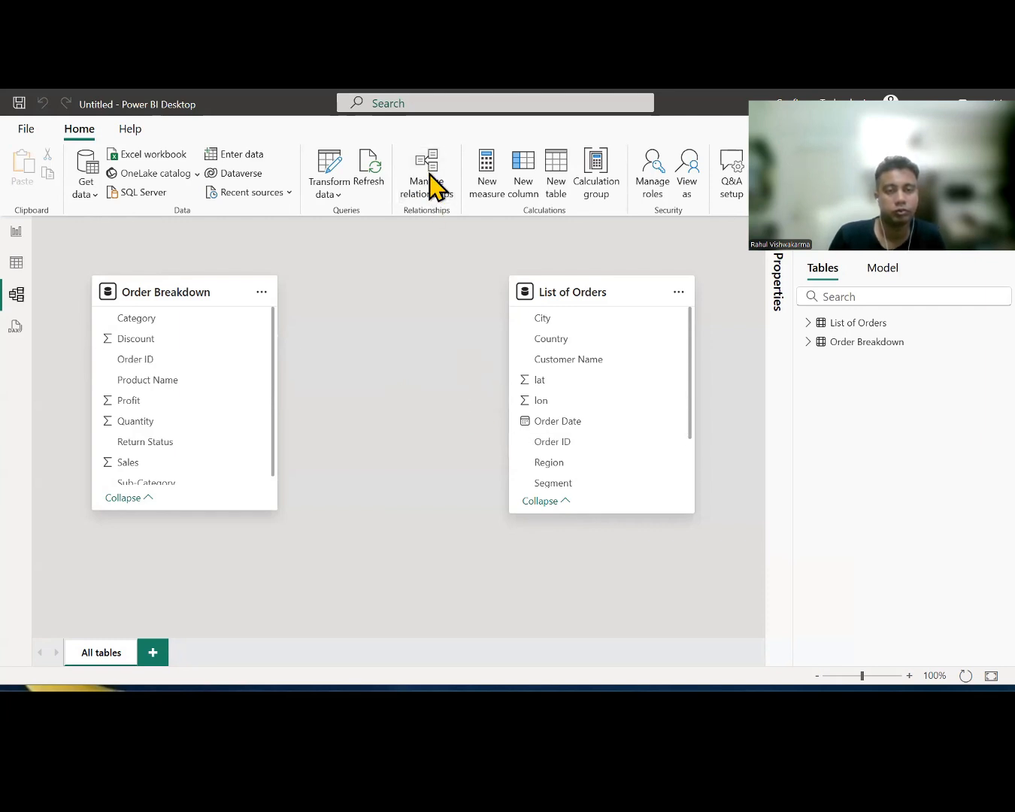
{"action": "left_click", "coordinate": [432, 185]}
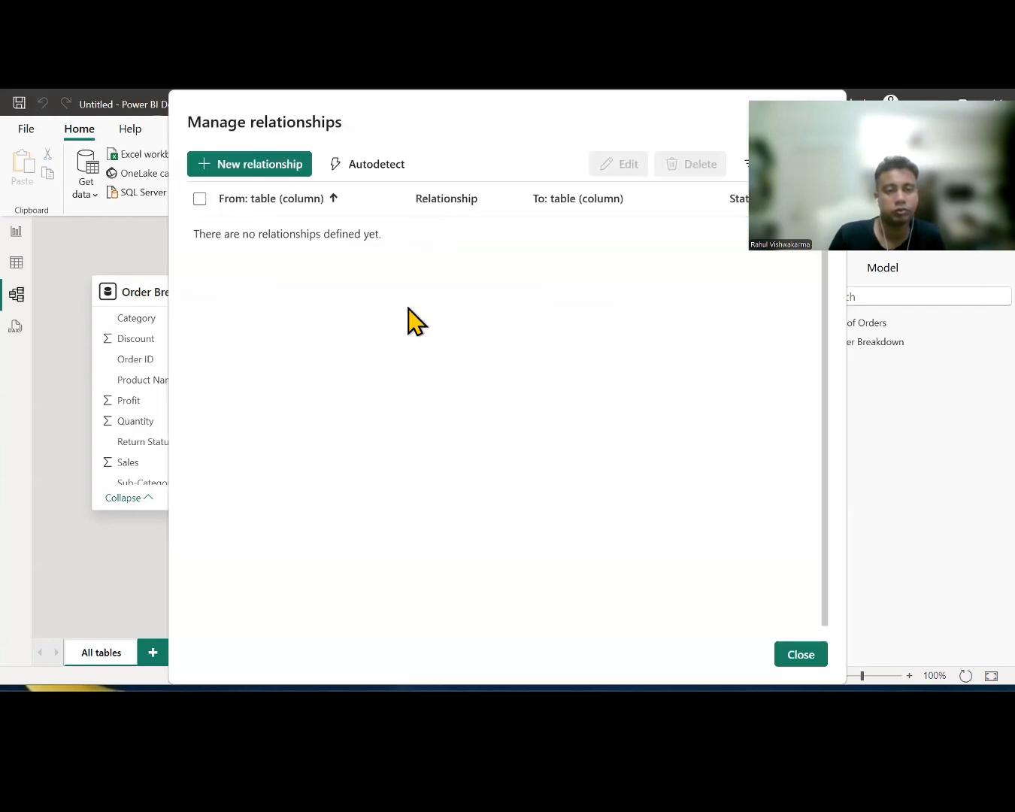
{"action": "left_click", "coordinate": [262, 184]}
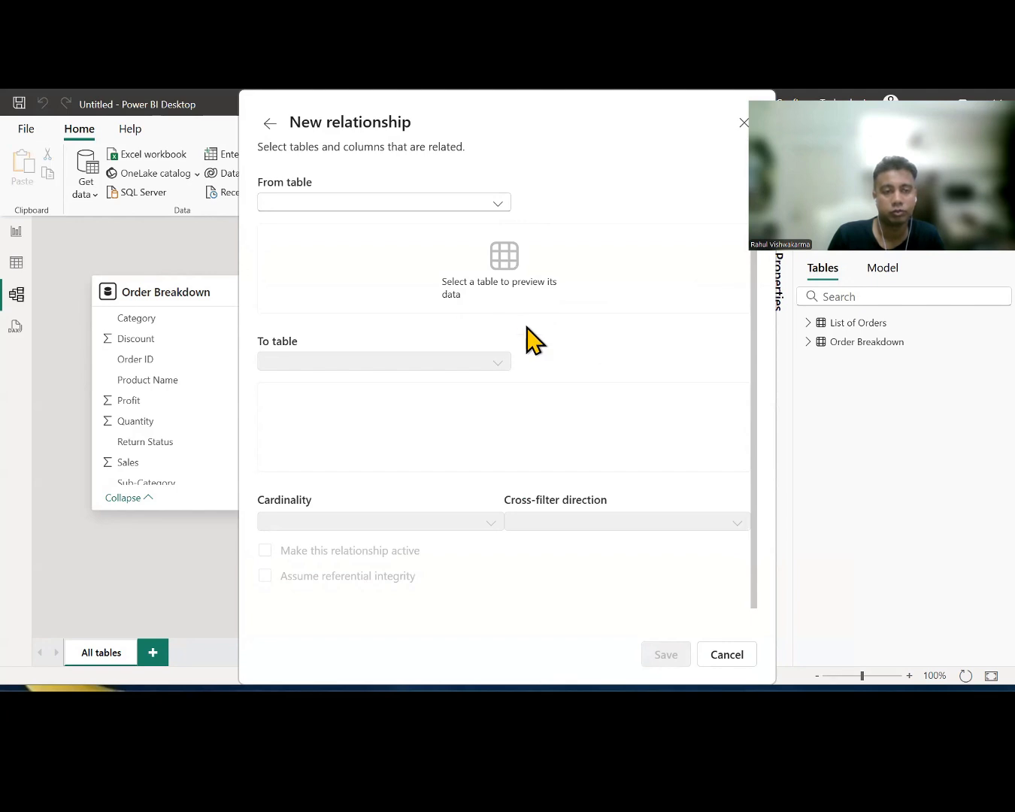
{"action": "left_click", "coordinate": [498, 203]}
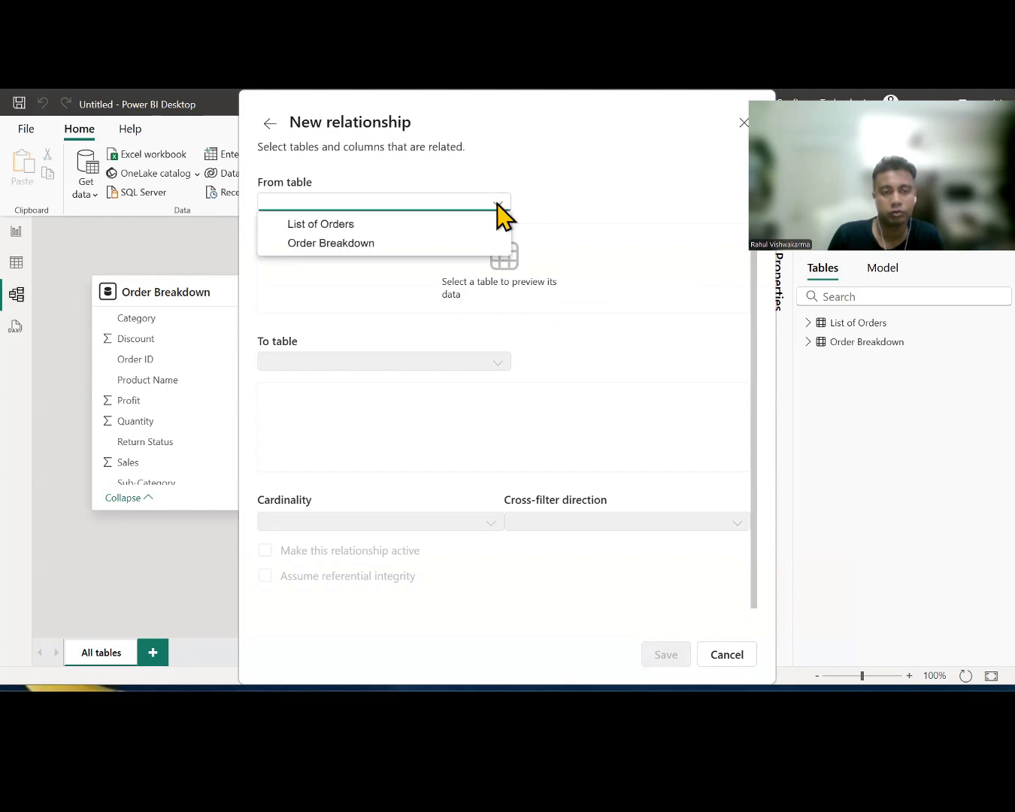
{"action": "left_click", "coordinate": [335, 226]}
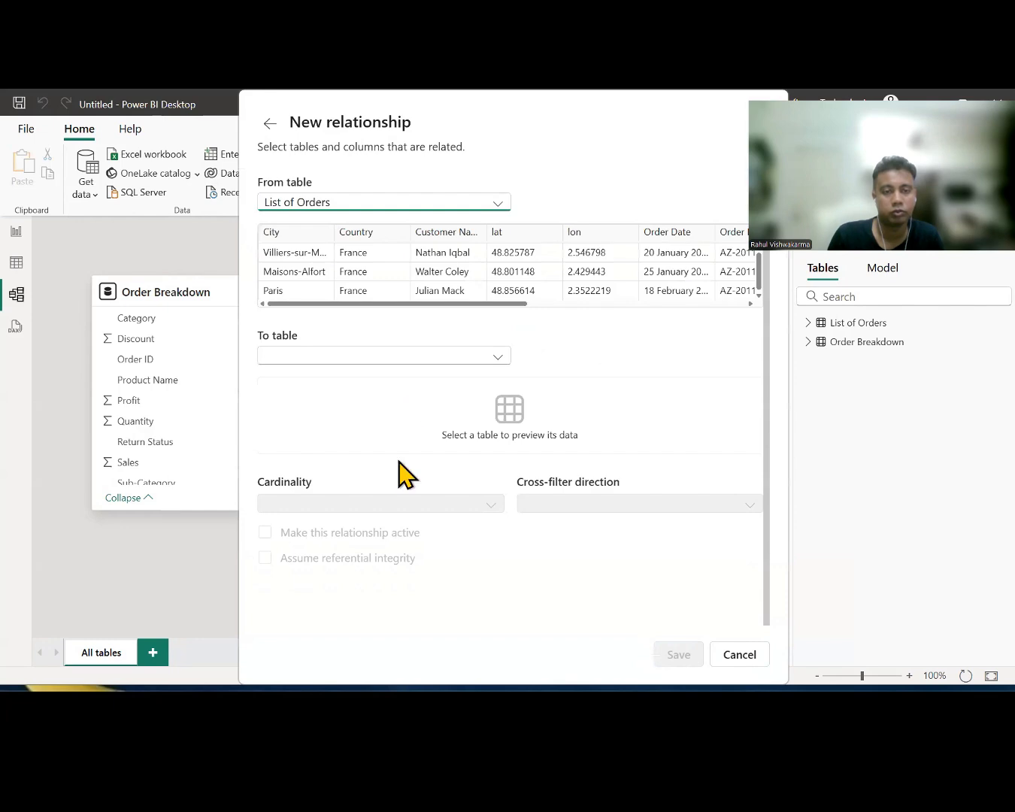
- Switch to the JS Mart workbook in Excel and examine the Order Breakdown sheet's Order ID column for repeated values
{"action": "key", "text": "alt+Tab"}
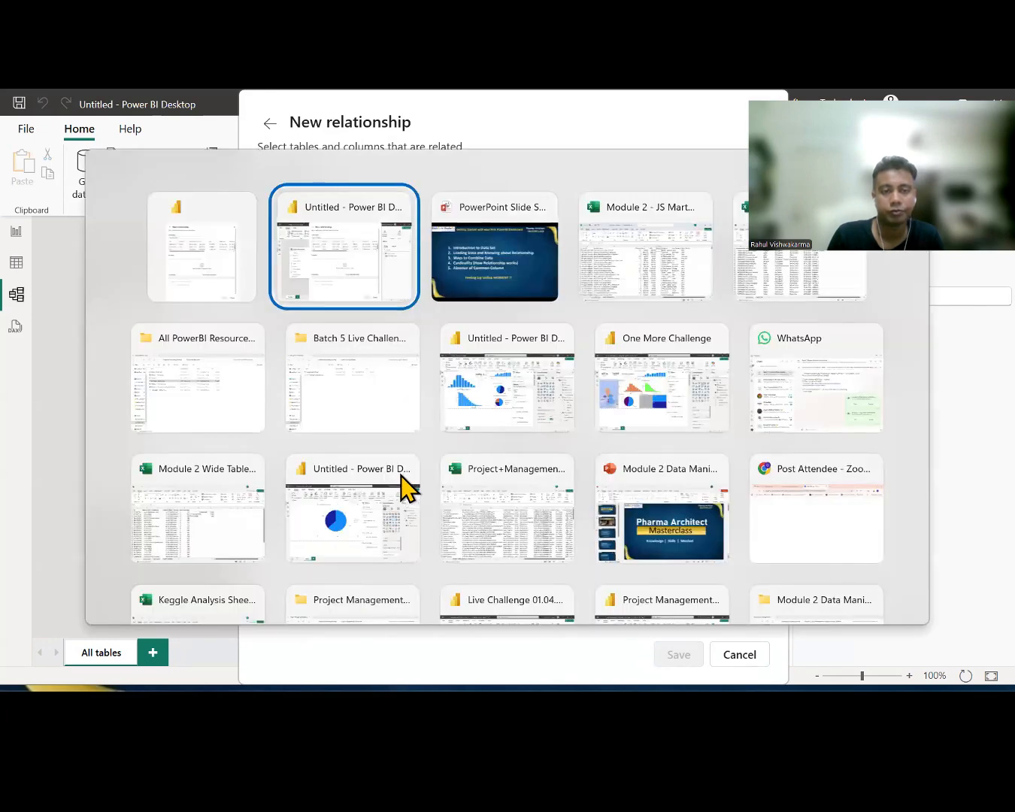
{"action": "key", "text": "alt+Tab"}
{"action": "key", "text": "alt+Tab"}
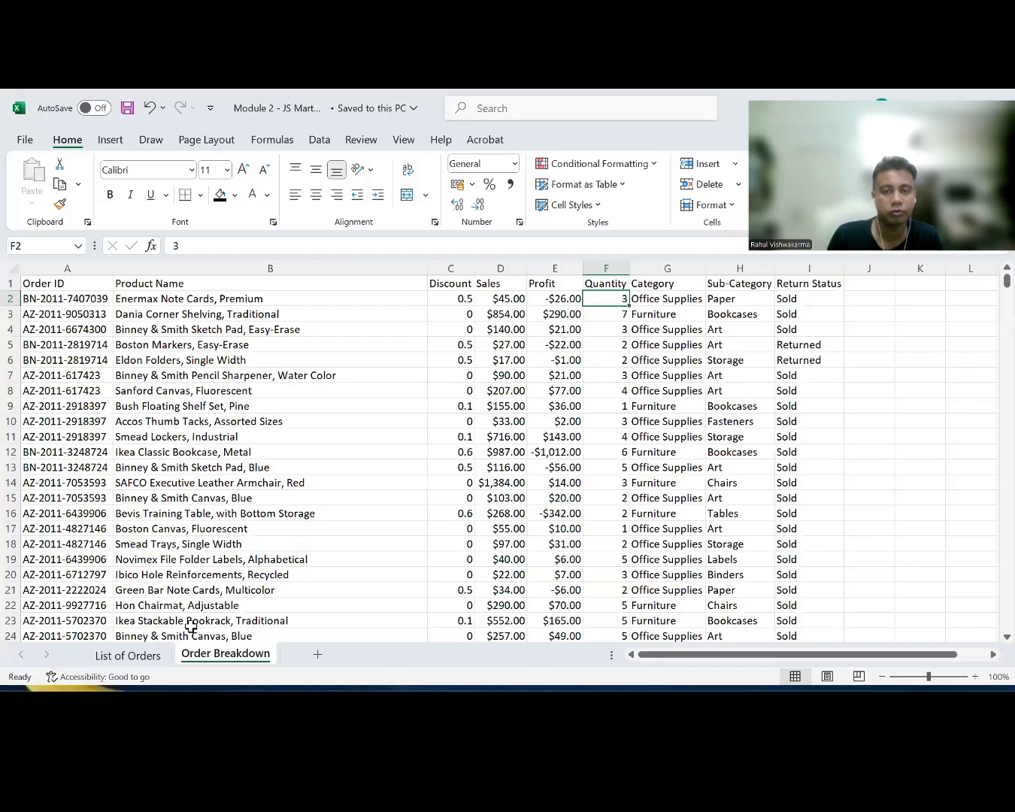
{"action": "left_click", "coordinate": [83, 300]}
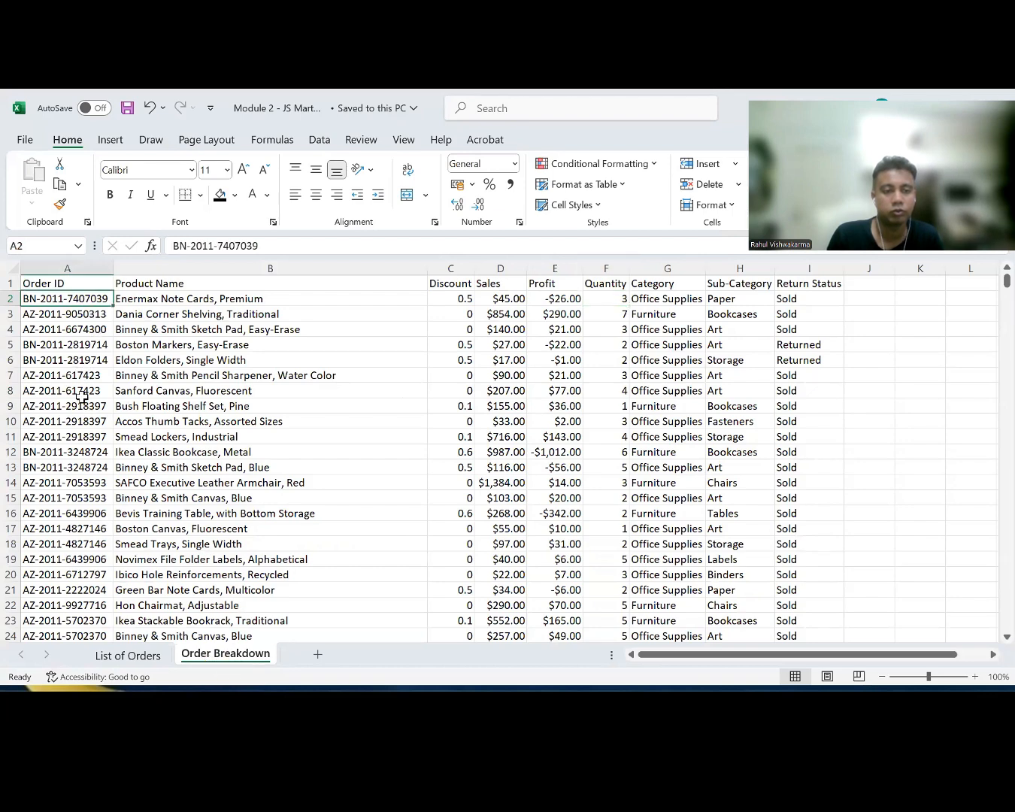
{"action": "key", "text": "Down"}
{"action": "key", "text": "Down"}
{"action": "key", "text": "Down"}
{"action": "key", "text": "Down"}
{"action": "key", "text": "Down"}
{"action": "key", "text": "Down"}
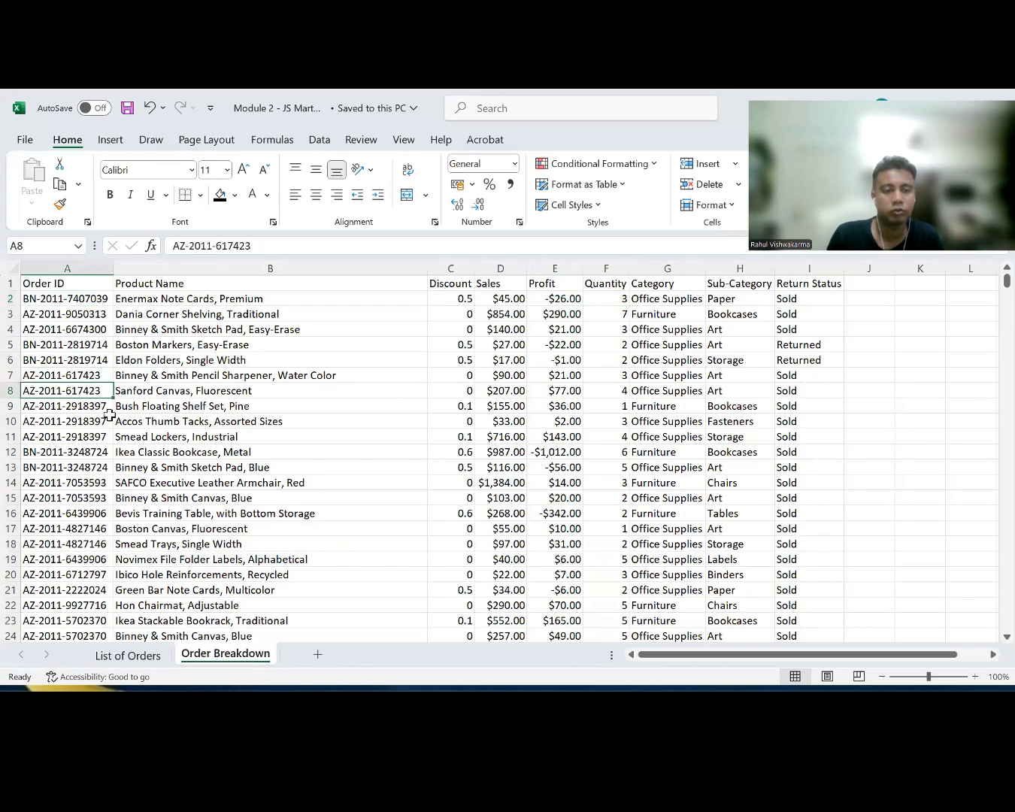
{"action": "left_click", "coordinate": [55, 377]}
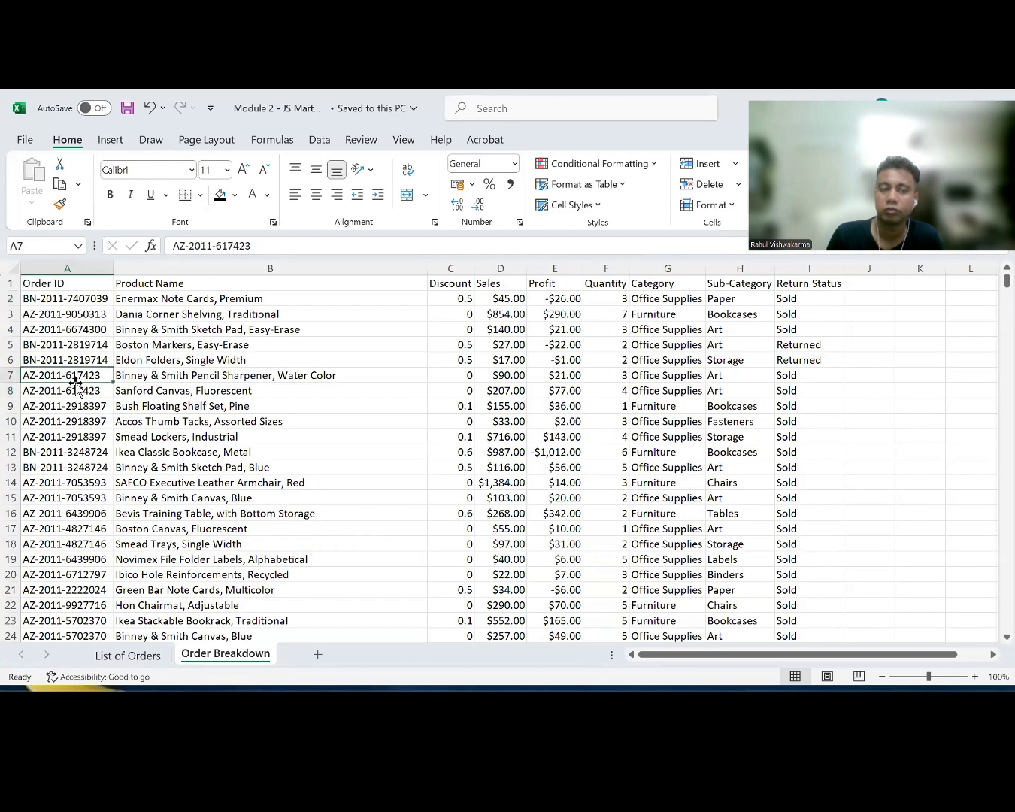
{"action": "left_click_drag", "start_coordinate": [76, 378], "coordinate": [94, 401]}
{"action": "left_click", "coordinate": [84, 378]}
{"action": "left_click", "coordinate": [91, 374]}
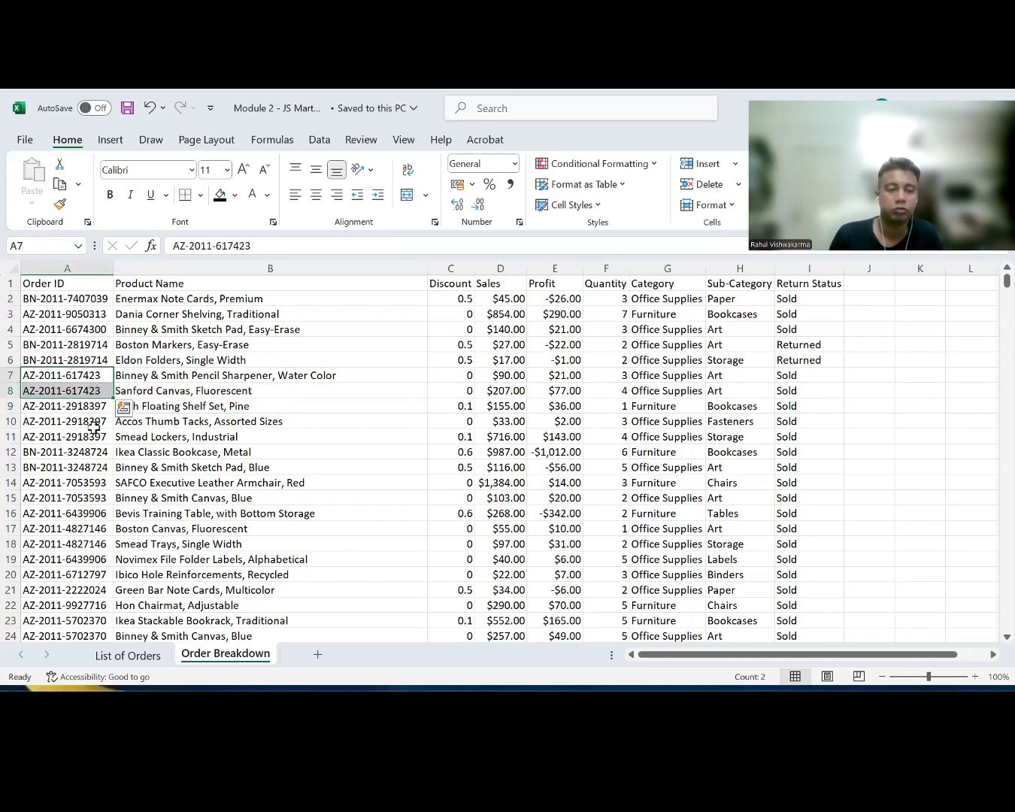
- Examine the Order ID column of the List of Orders sheet for uniqueness, and return to the Order Breakdown sheet
{"action": "left_click", "coordinate": [148, 662]}
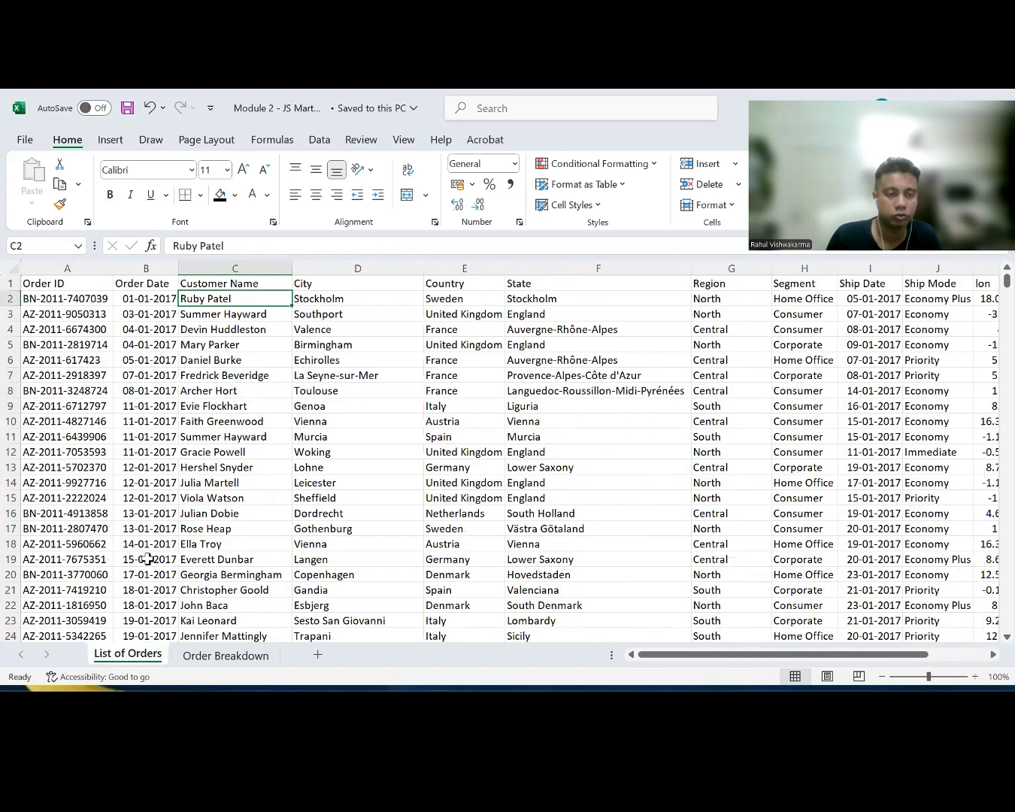
{"action": "left_click", "coordinate": [89, 315]}
{"action": "left_click", "coordinate": [86, 388]}
{"action": "left_click", "coordinate": [83, 452]}
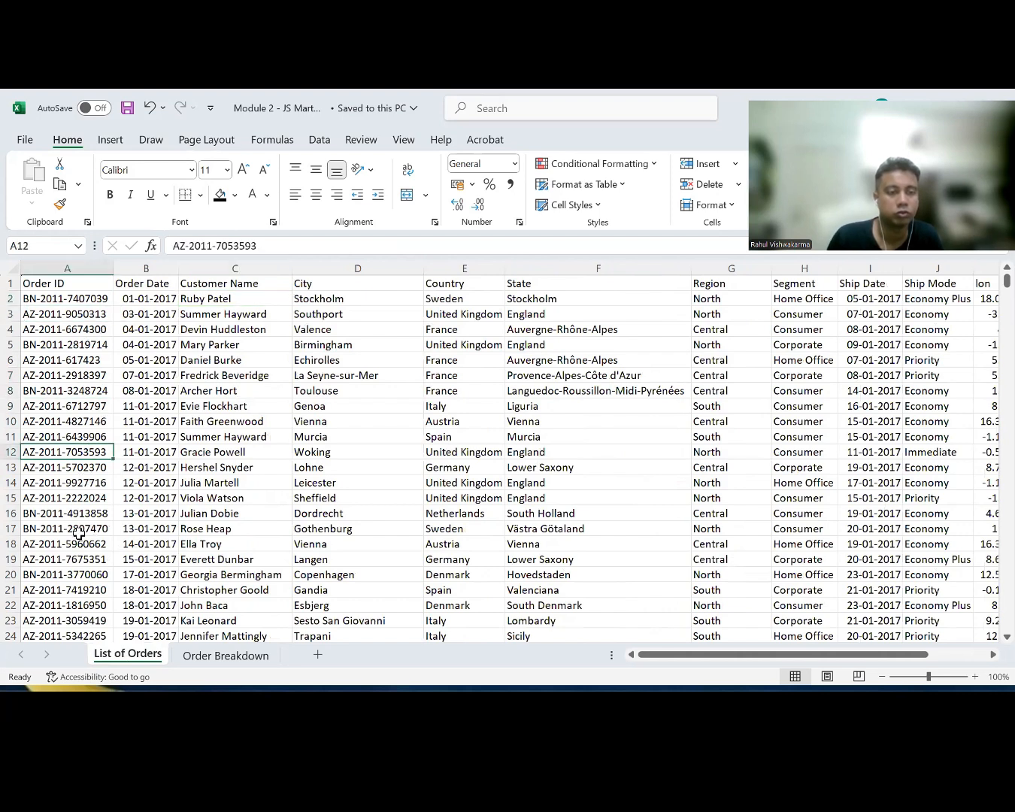
{"action": "key", "text": "Down"}
{"action": "key", "text": "Down"}
{"action": "scroll", "coordinate": [77, 533], "scroll_direction": "down", "scroll_amount": 4}
{"action": "left_click", "coordinate": [75, 530]}
{"action": "scroll", "coordinate": [73, 461], "scroll_direction": "up", "scroll_amount": 4}
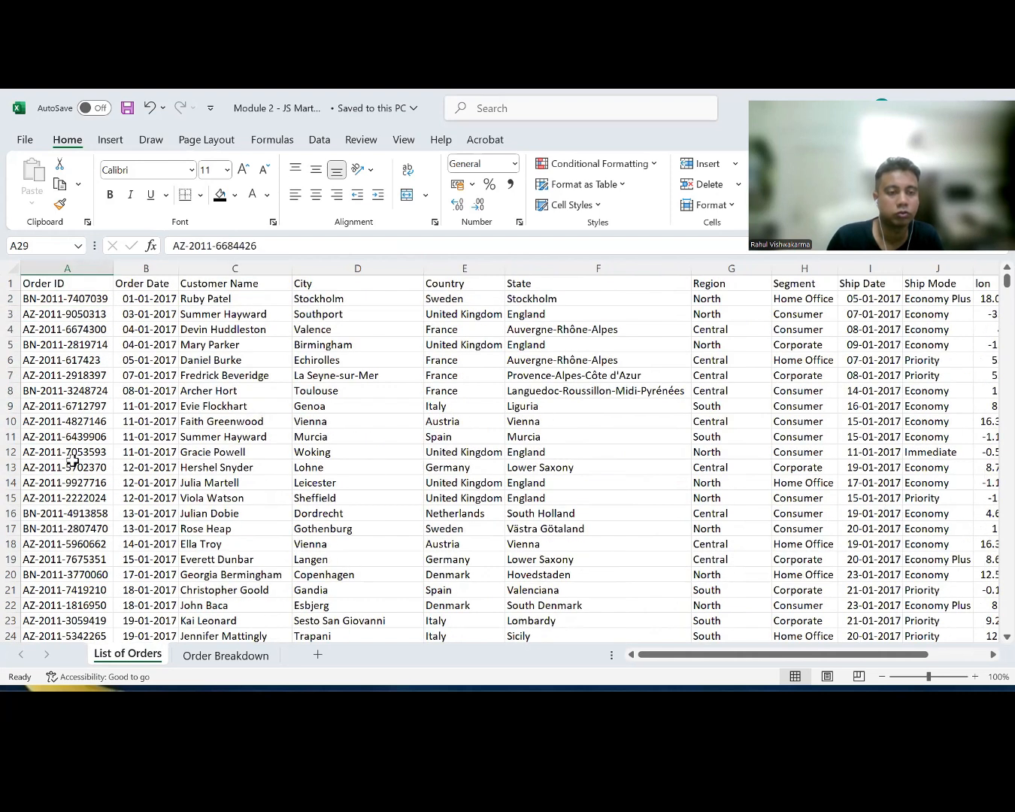
{"action": "left_click", "coordinate": [255, 314]}
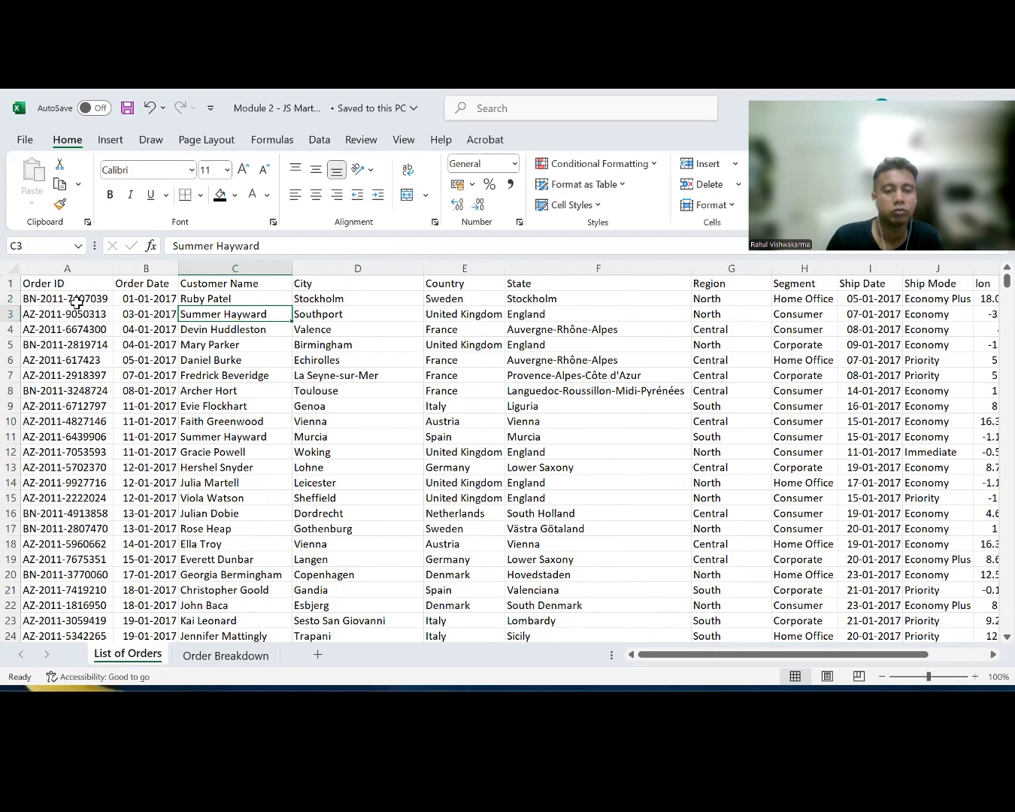
{"action": "left_click_drag", "start_coordinate": [77, 302], "coordinate": [84, 539]}
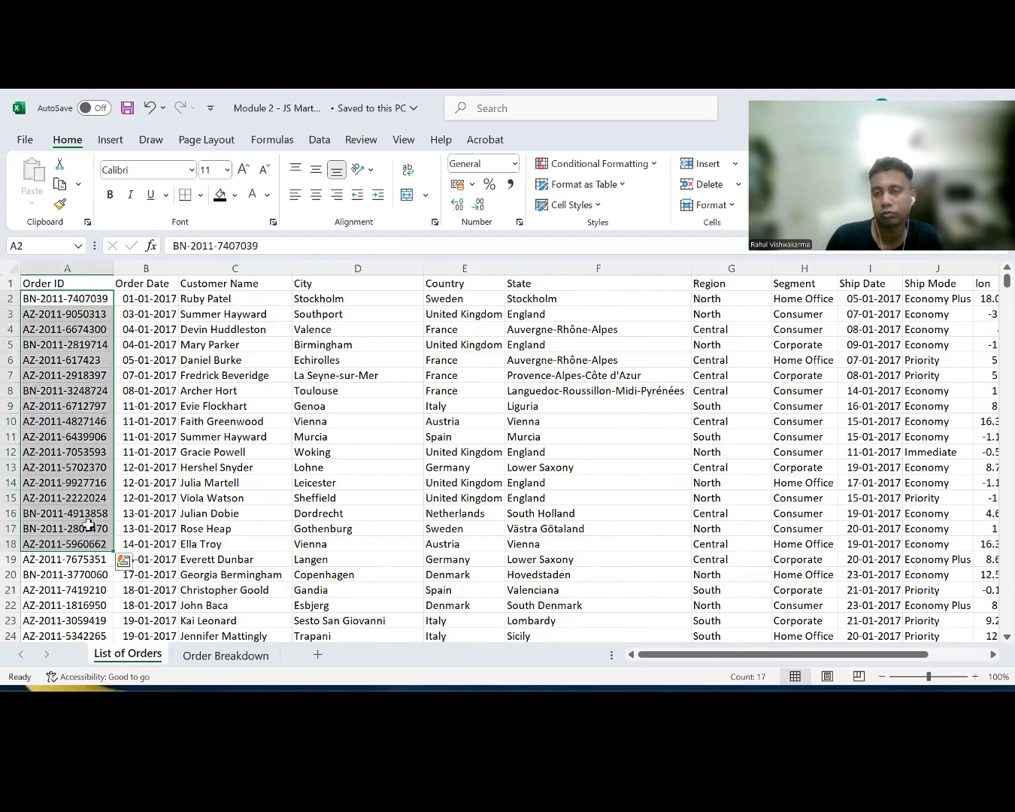
{"action": "scroll", "coordinate": [88, 527], "scroll_direction": "down", "scroll_amount": 8}
{"action": "scroll", "coordinate": [83, 514], "scroll_direction": "up", "scroll_amount": 8}
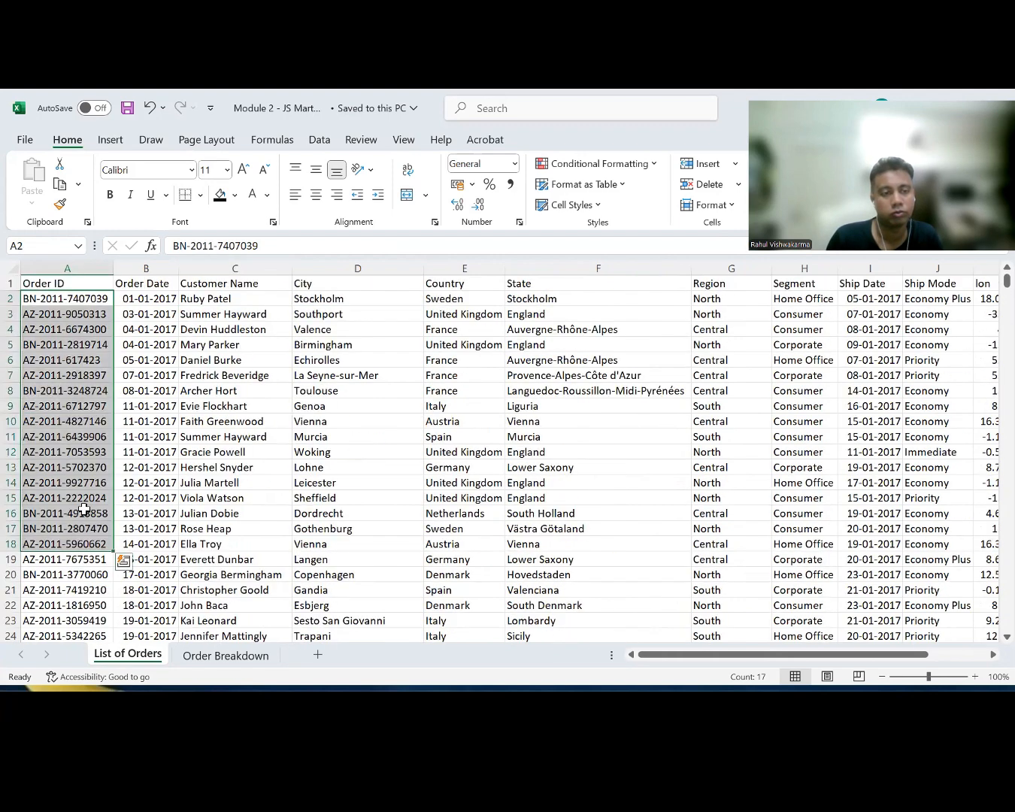
{"action": "left_click", "coordinate": [73, 419]}
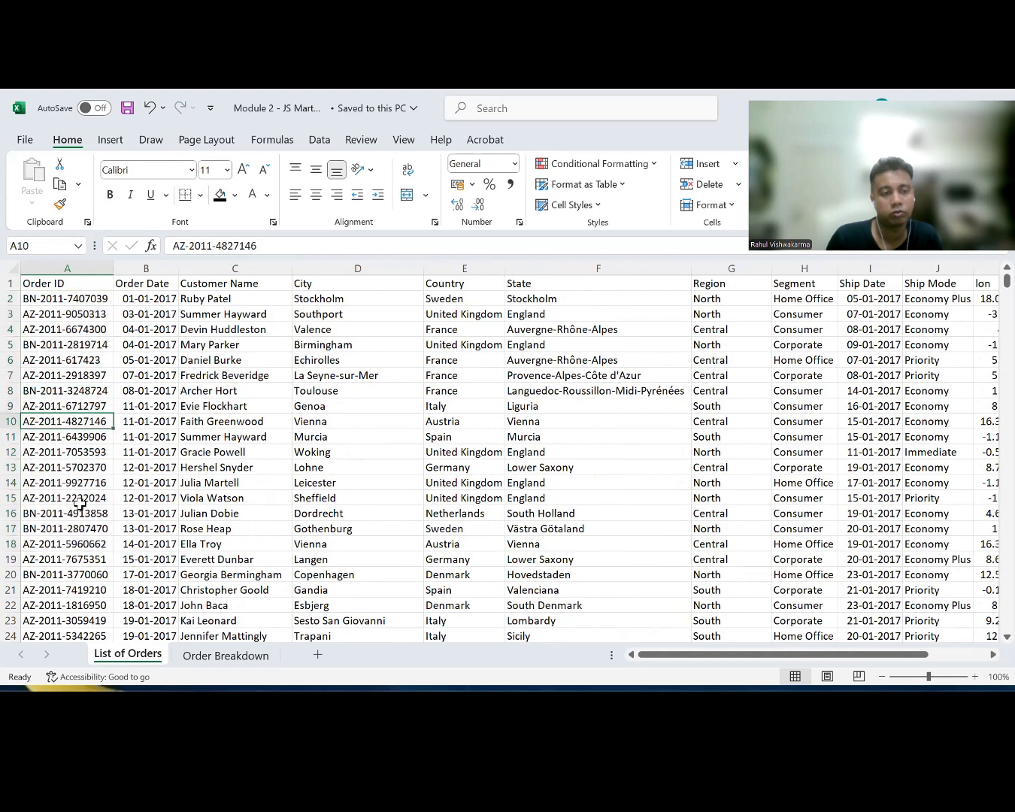
{"action": "left_click", "coordinate": [225, 659]}
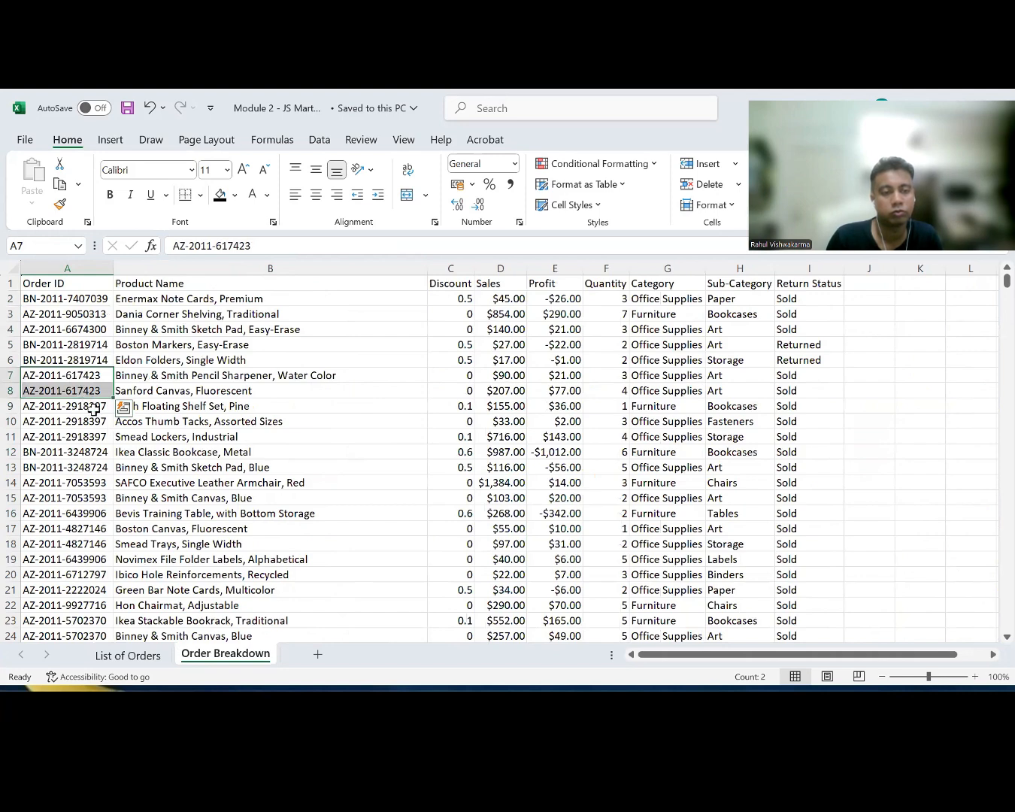
- Back in Power BI Desktop, choose Order Breakdown as the To table and try the Many to one (*:1) cardinality
{"action": "key", "text": "alt+Tab"}
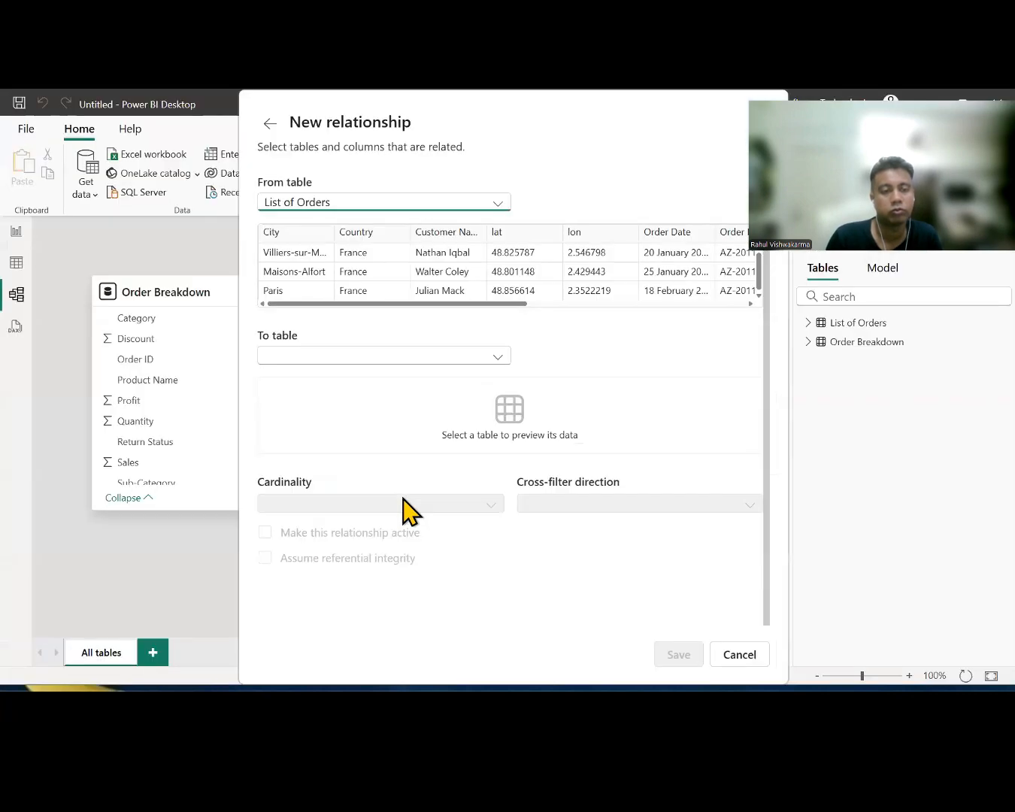
{"action": "left_click", "coordinate": [497, 358]}
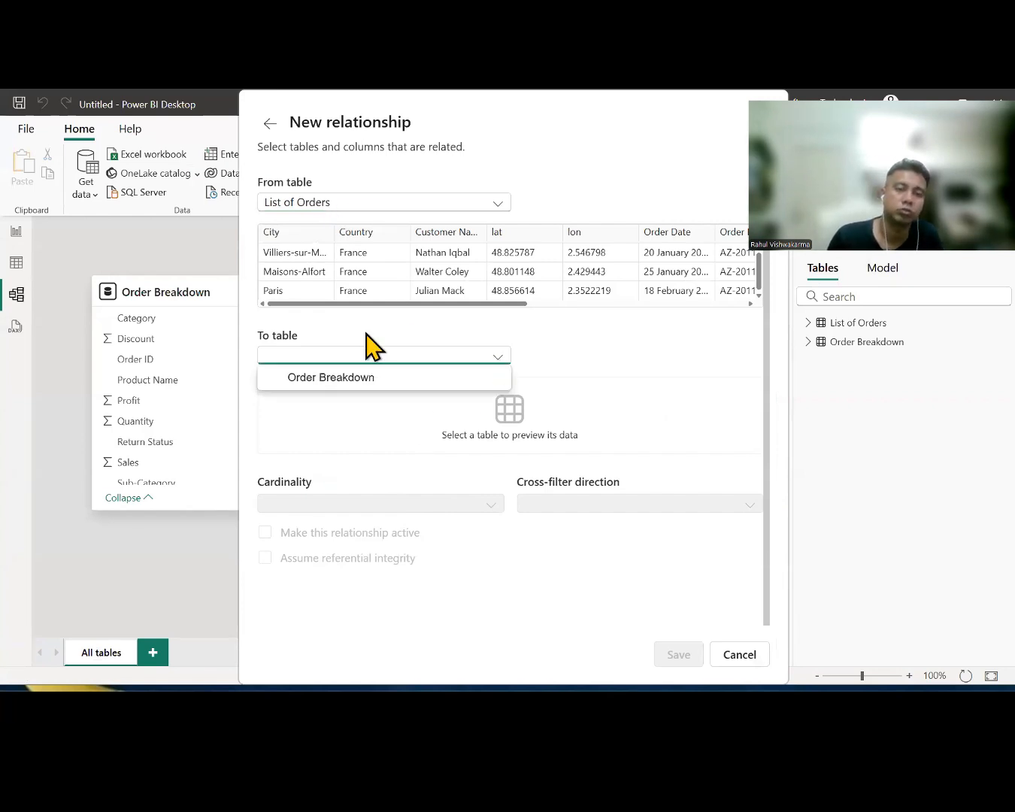
{"action": "left_click", "coordinate": [358, 388]}
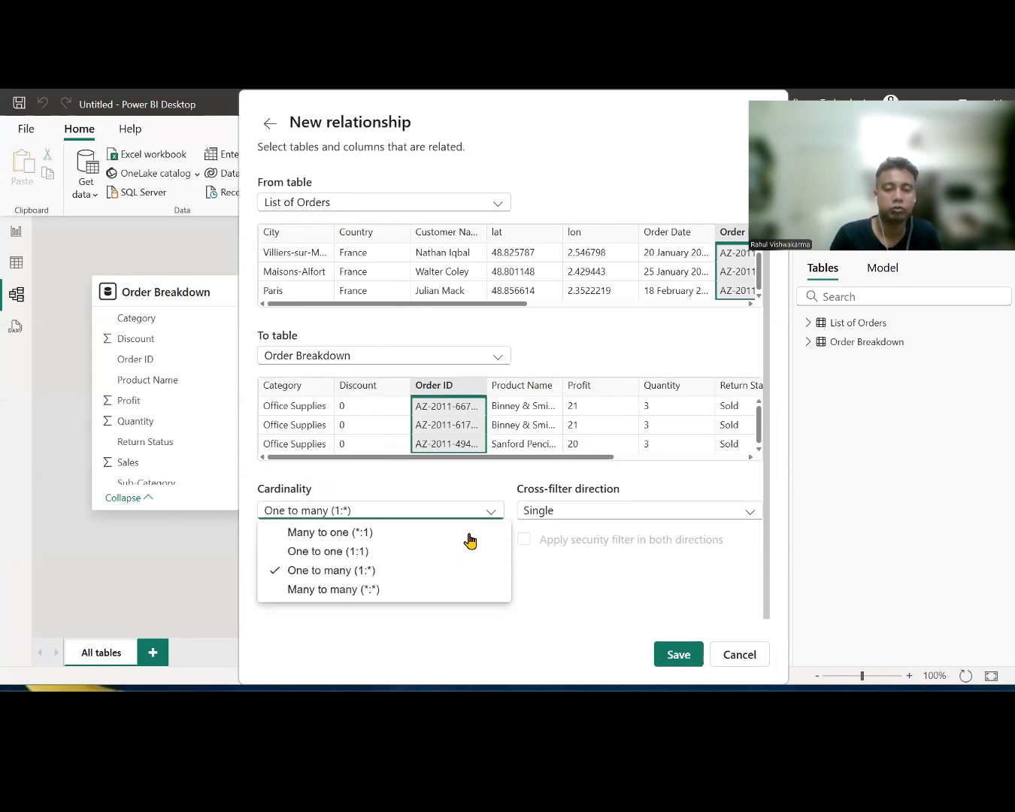
{"action": "left_click", "coordinate": [495, 515]}
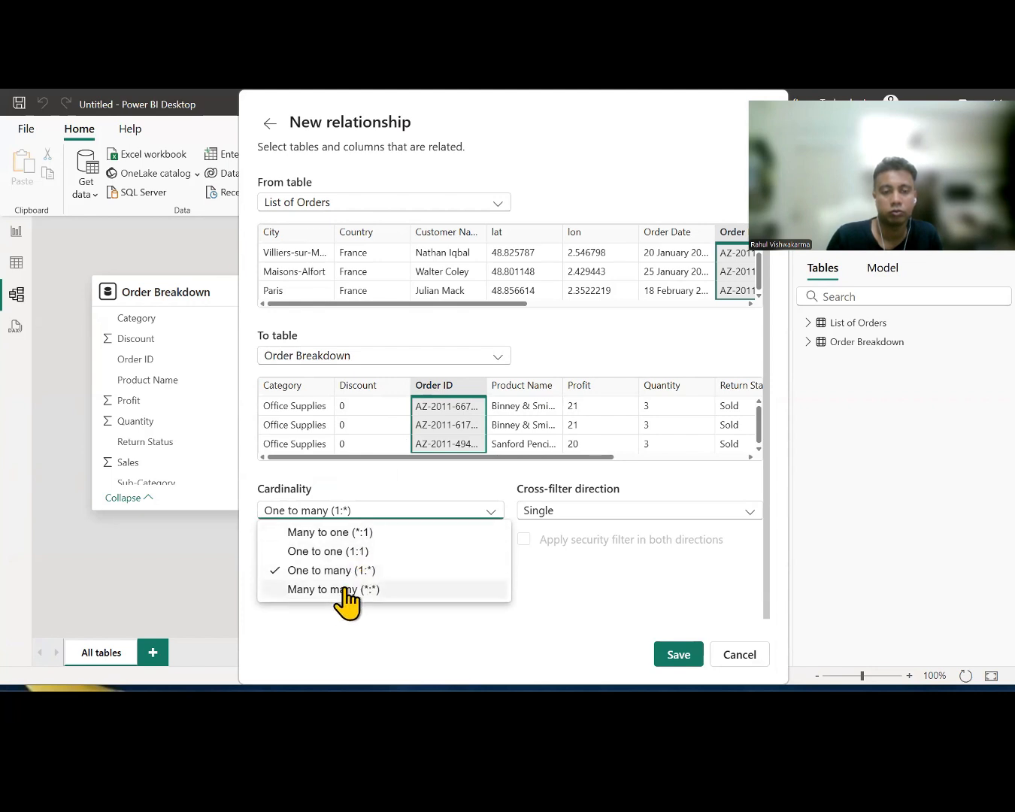
{"action": "left_click", "coordinate": [344, 532]}
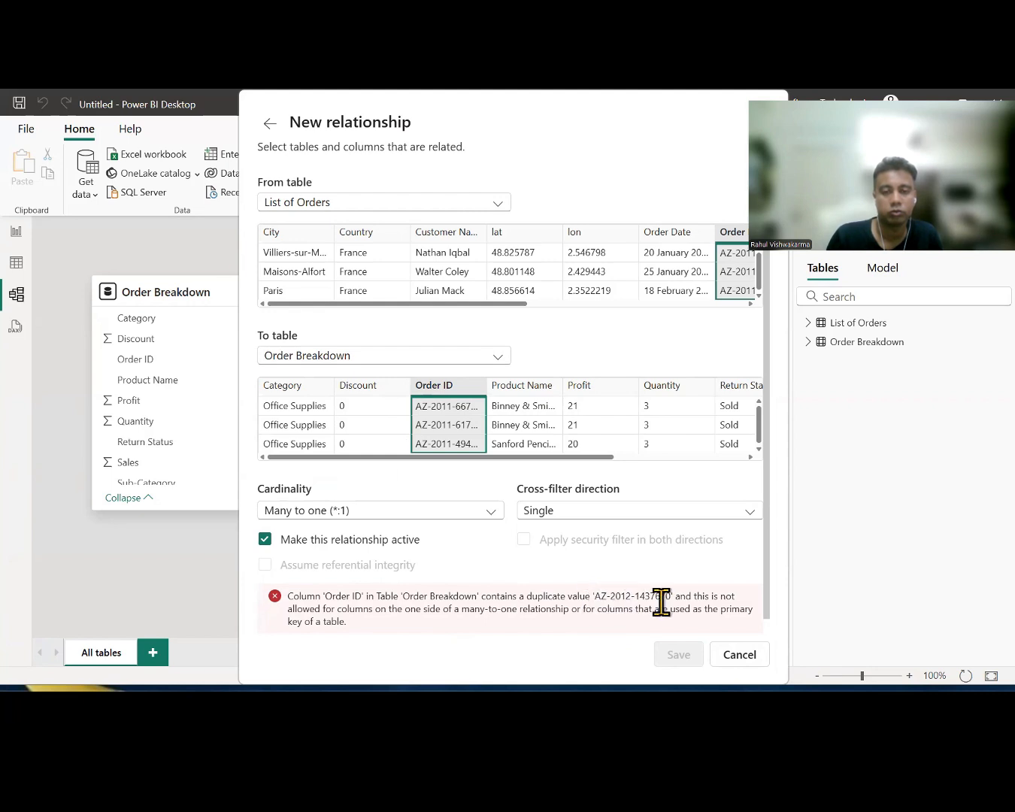
- Check the Order IDs in rows 7 and 8 of the Excel Order Breakdown sheet for duplication, and return to Power BI Desktop
{"action": "key", "text": "alt+Tab"}
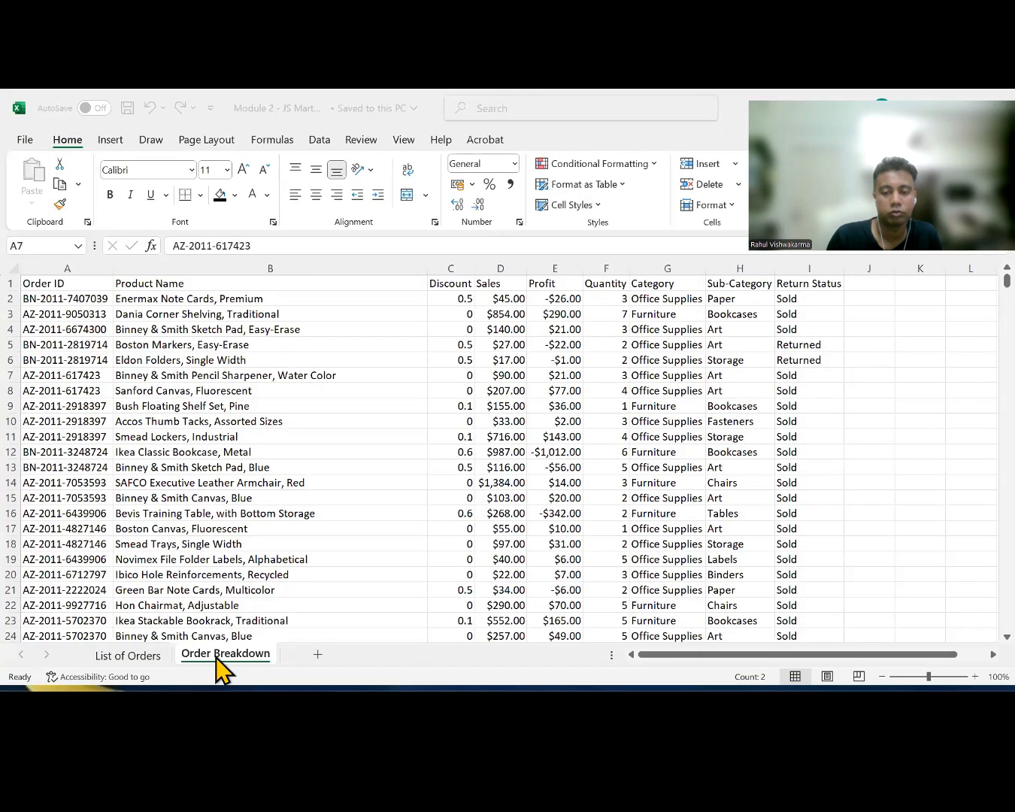
{"action": "left_click", "coordinate": [79, 379]}
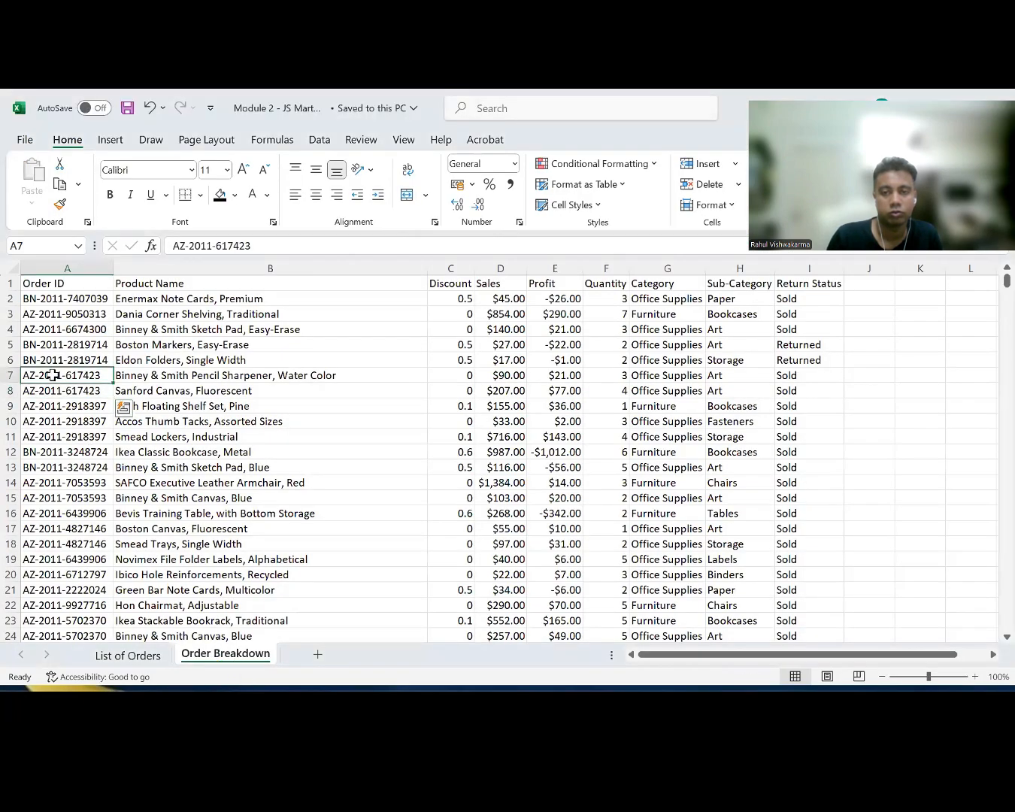
{"action": "left_click_drag", "start_coordinate": [83, 375], "coordinate": [85, 395]}
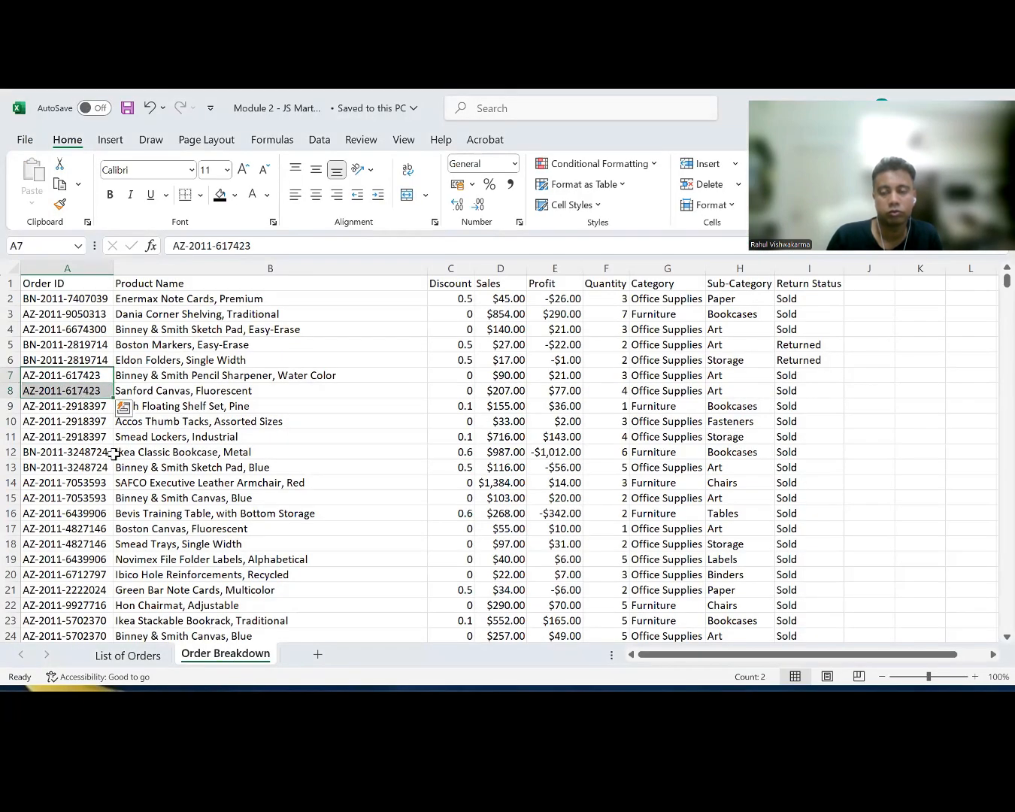
{"action": "key", "text": "alt+Tab"}
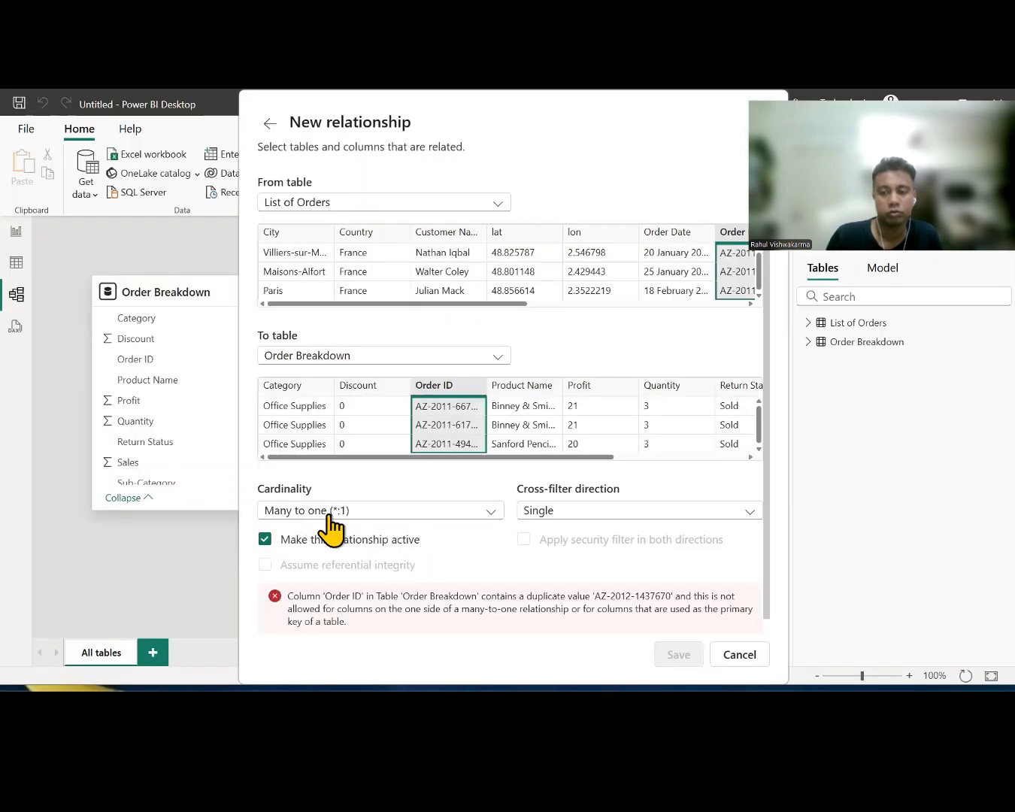
- Set the new relationship's cardinality to One to many (1:*), save it and close the relationship manager
{"action": "left_click", "coordinate": [457, 515]}
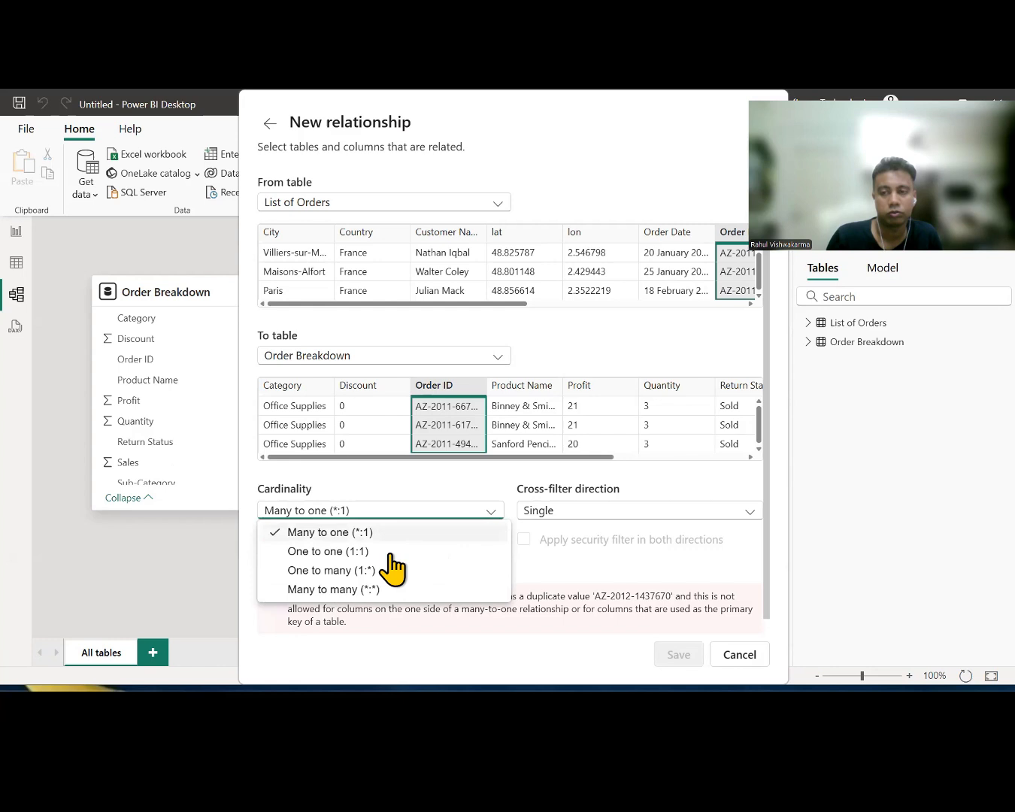
{"action": "left_click", "coordinate": [355, 571]}
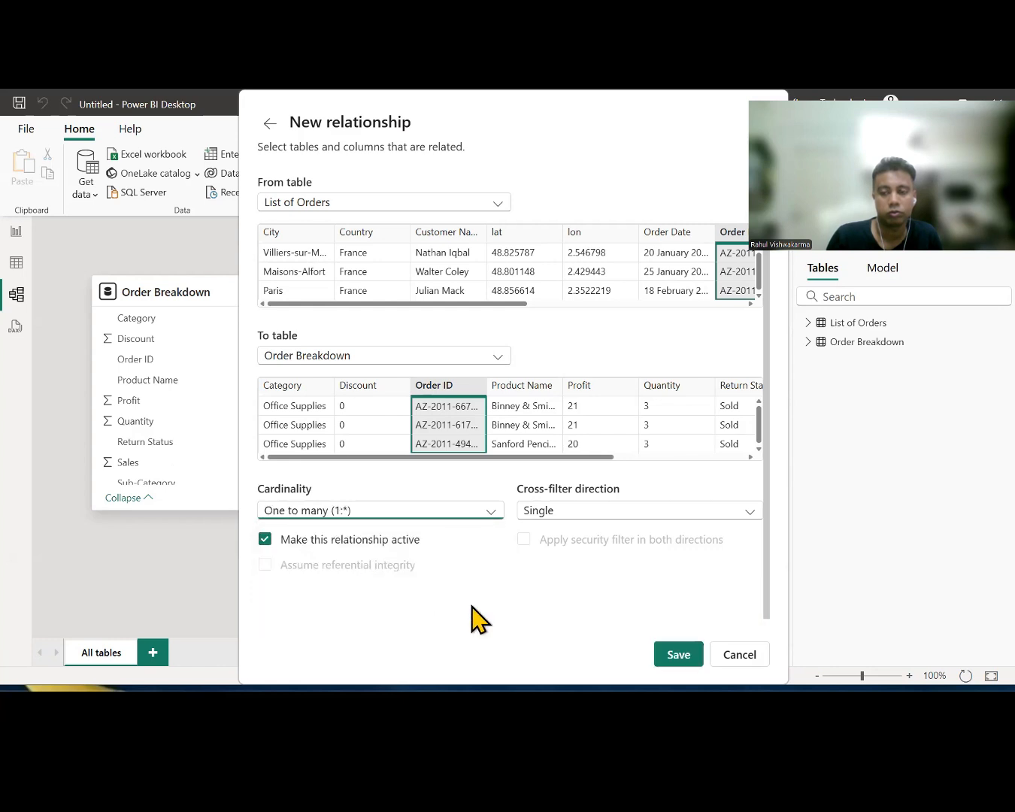
{"action": "left_click", "coordinate": [686, 659]}
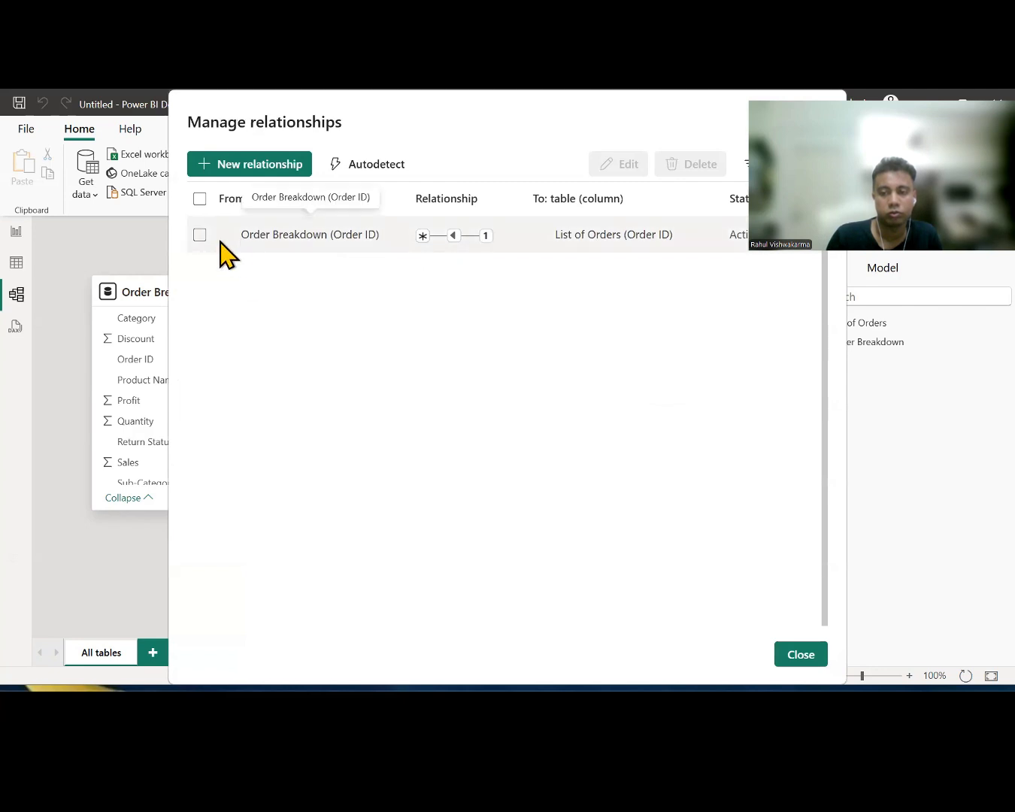
{"action": "left_click", "coordinate": [199, 235]}
{"action": "left_click", "coordinate": [804, 654]}
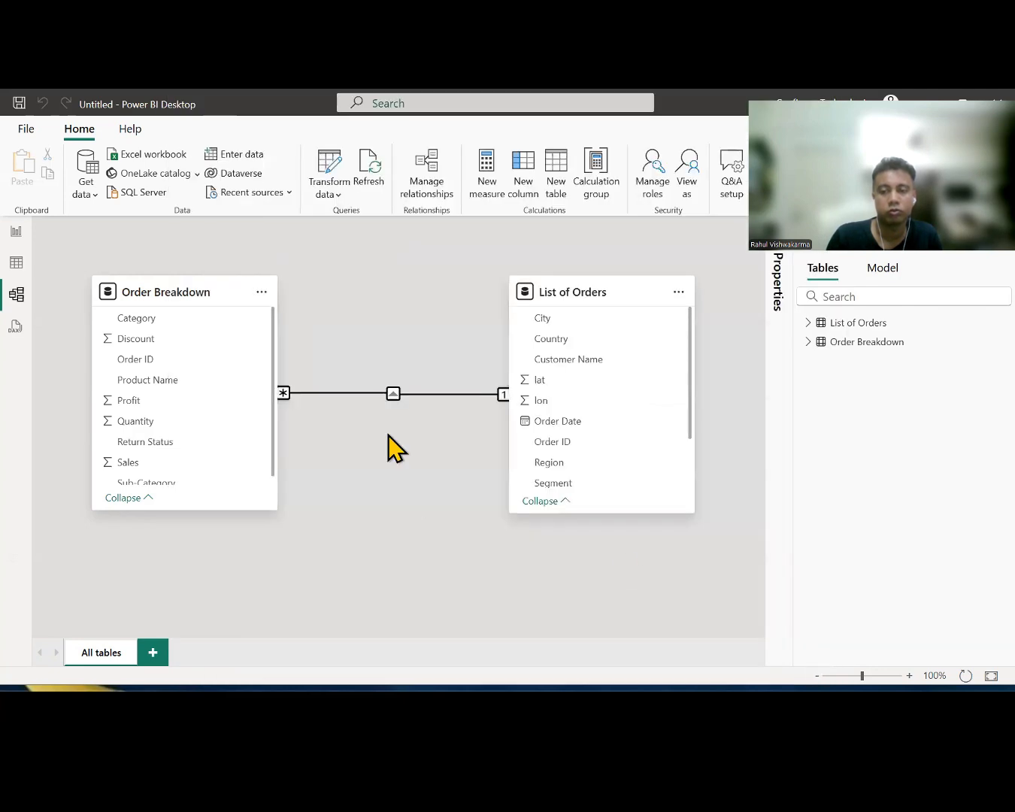
- Delete the Order ID relationship between the two tables again and start defining another new relationship
{"action": "left_click", "coordinate": [417, 393]}
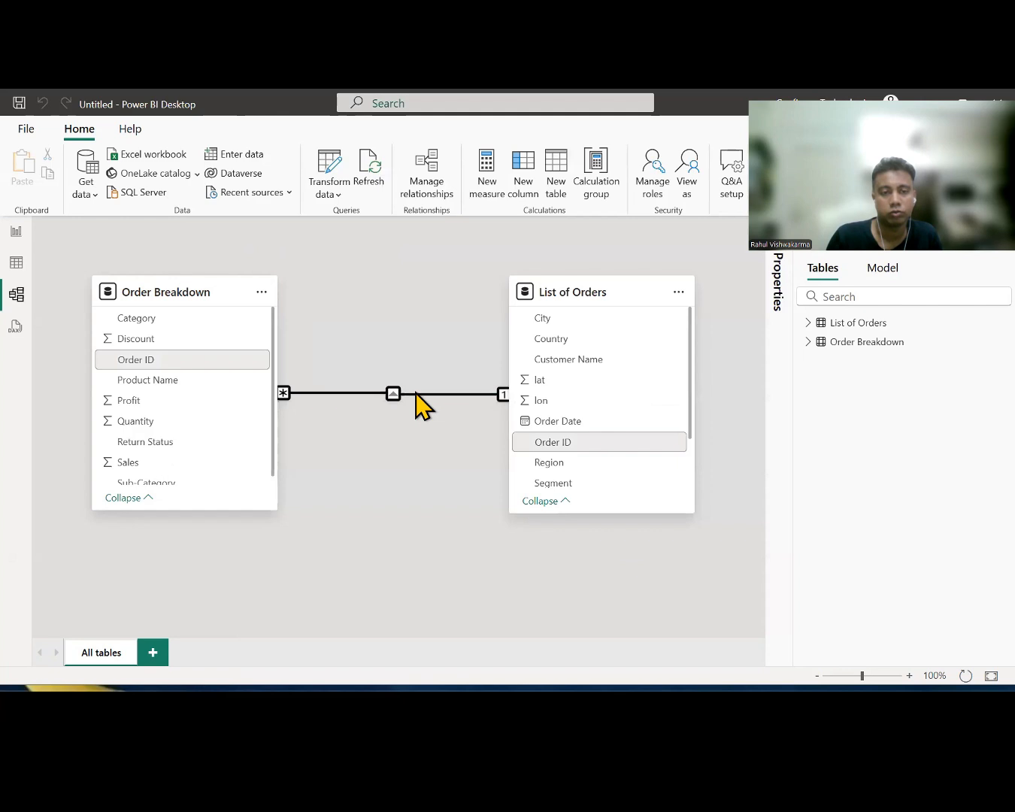
{"action": "key", "text": "Delete"}
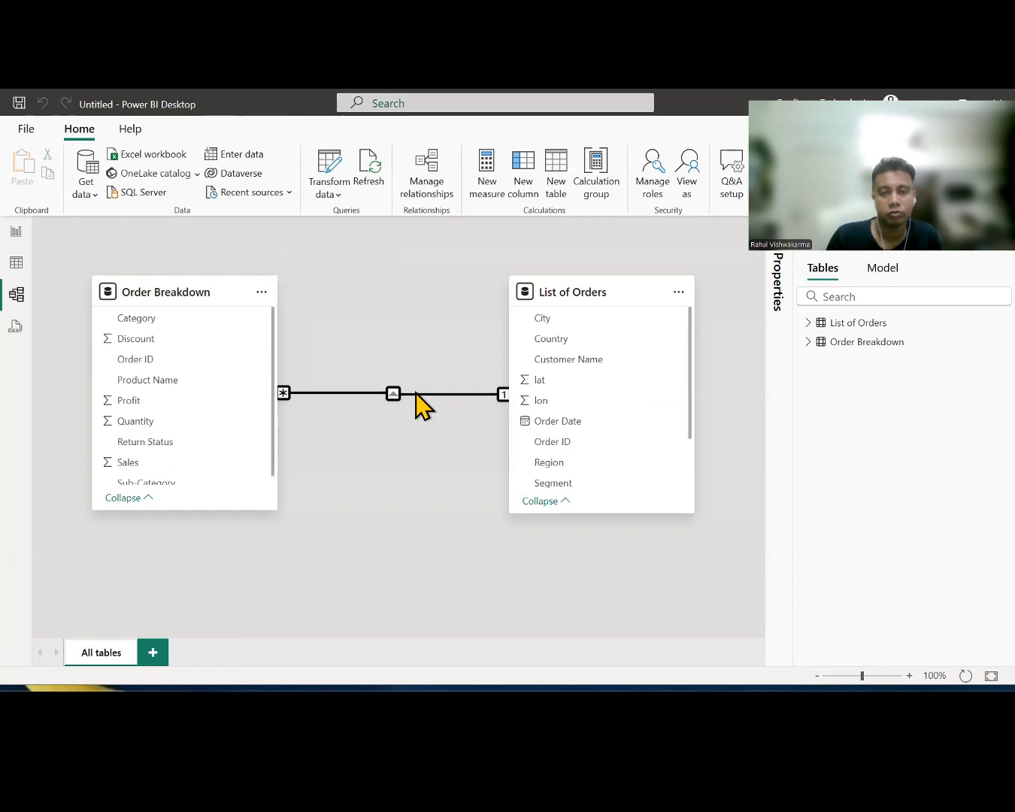
{"action": "left_click", "coordinate": [429, 190]}
{"action": "left_click", "coordinate": [279, 163]}
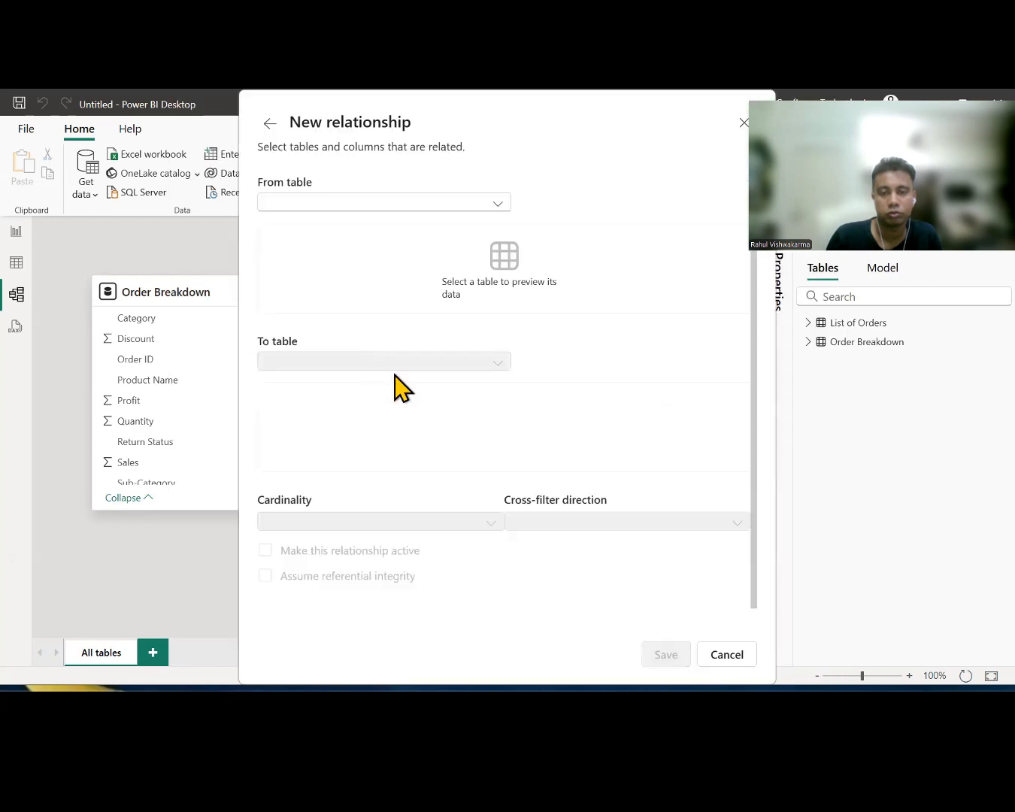
- Define the relationship from Order Breakdown to List of Orders, with One to many (1:*) cardinality
{"action": "left_click", "coordinate": [497, 204]}
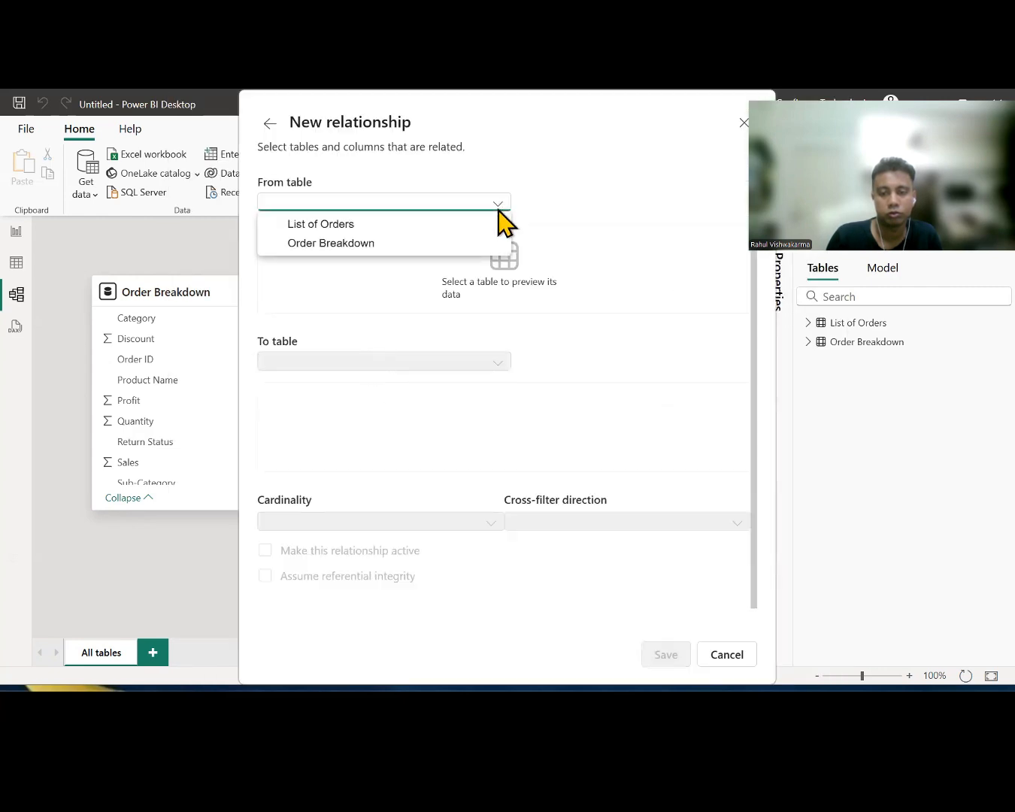
{"action": "left_click", "coordinate": [374, 242]}
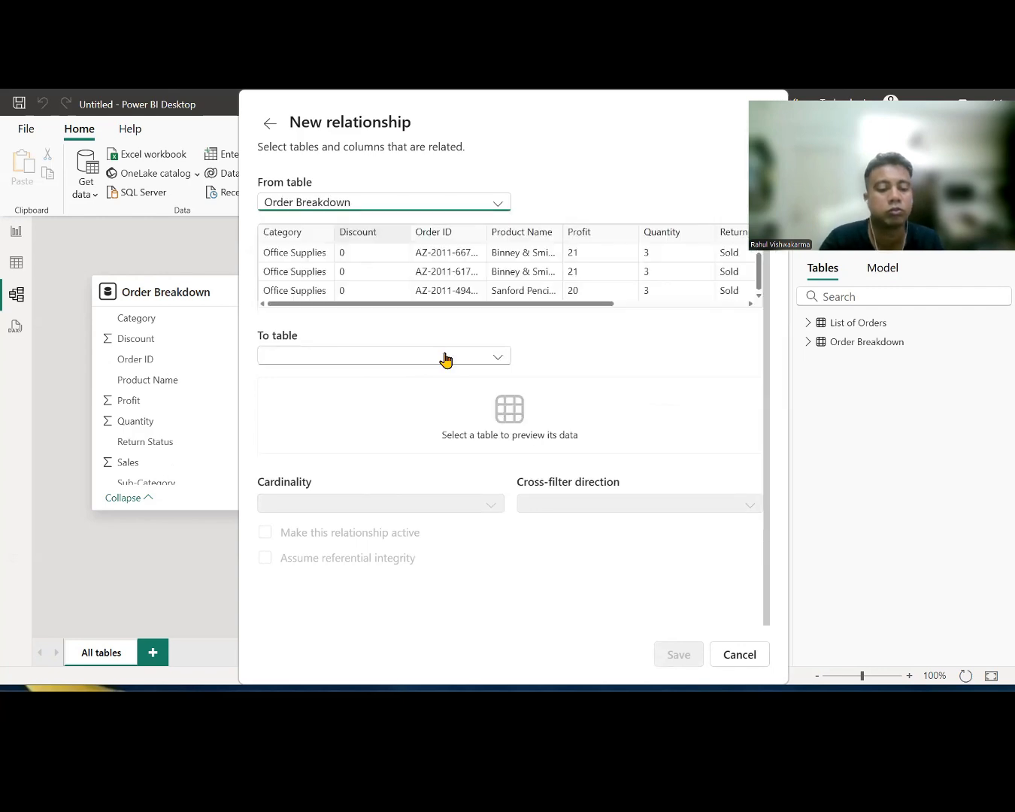
{"action": "left_click", "coordinate": [497, 355]}
{"action": "left_click", "coordinate": [350, 378]}
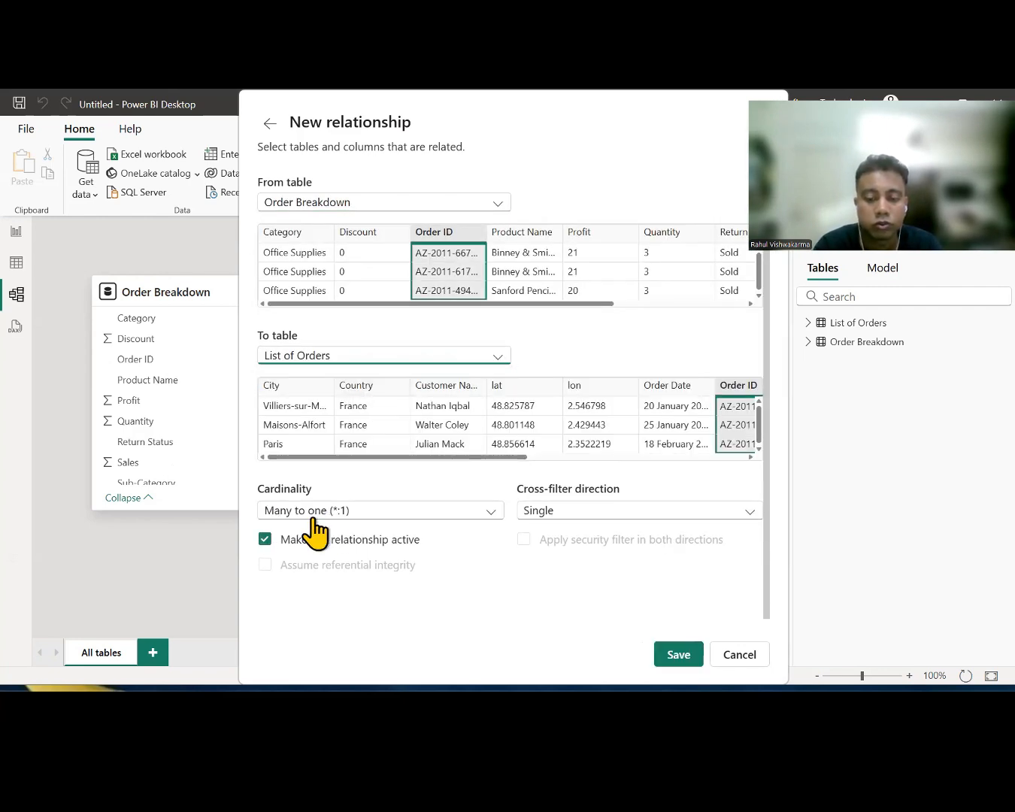
{"action": "left_click", "coordinate": [389, 513]}
{"action": "left_click", "coordinate": [368, 578]}
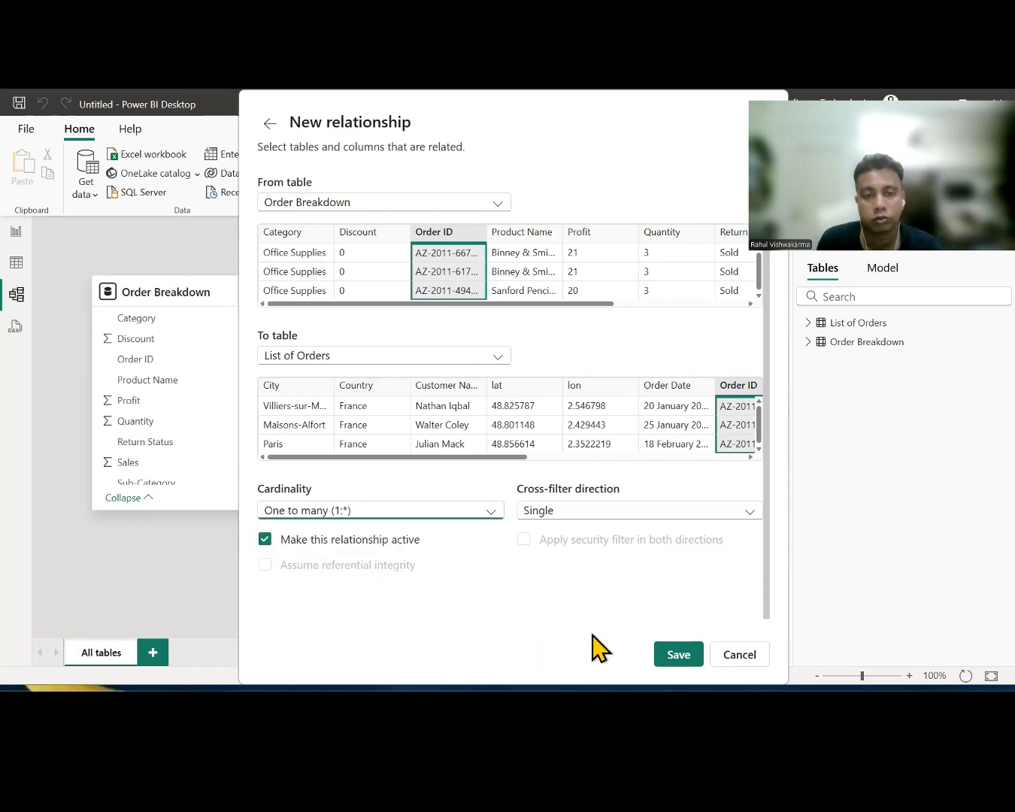